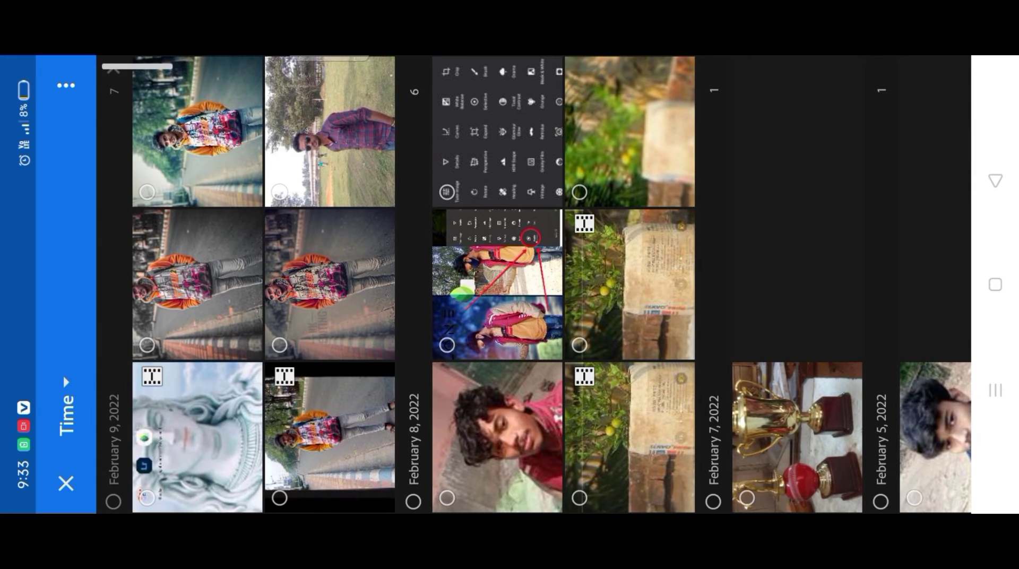
- Pick the foggy-road portrait of the man in the orange hoodie from the Gallery
click(224, 117)
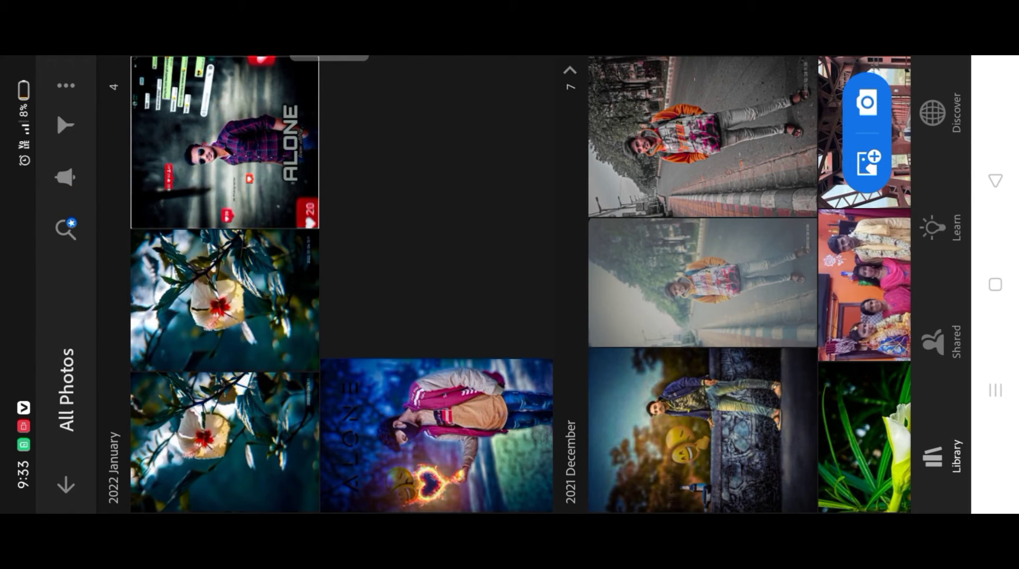
- Open the foggy-road portrait in the editor and preview it without the editing controls
click(702, 281)
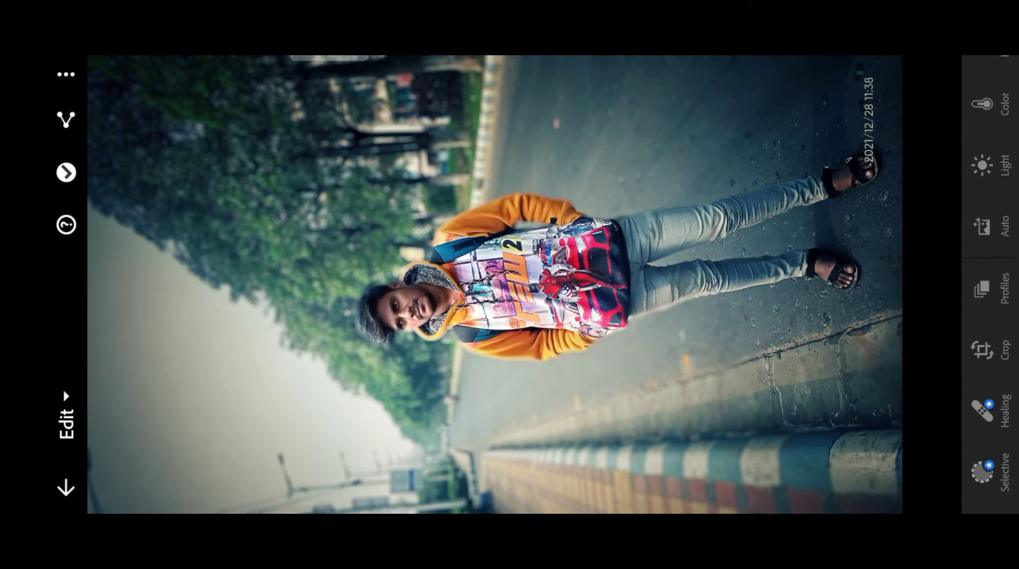
click(1000, 100)
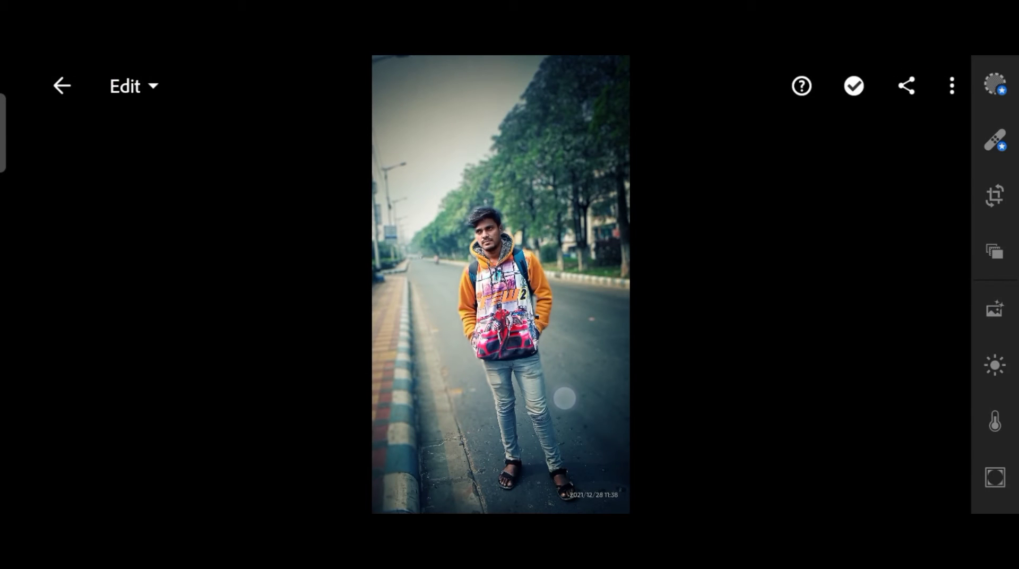
click(564, 397)
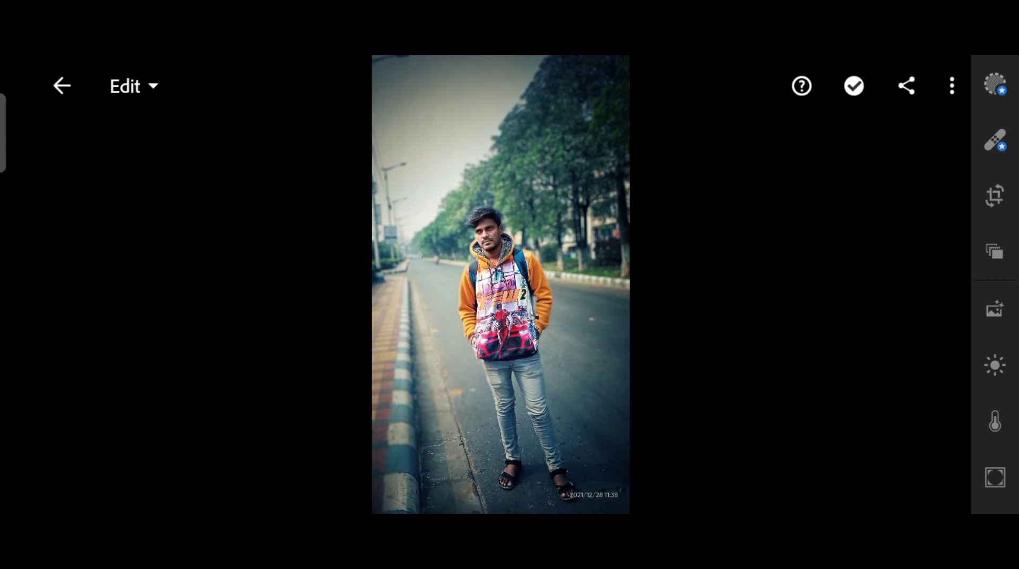
scroll(994, 319, down, 5)
scroll(995, 318, up, 5)
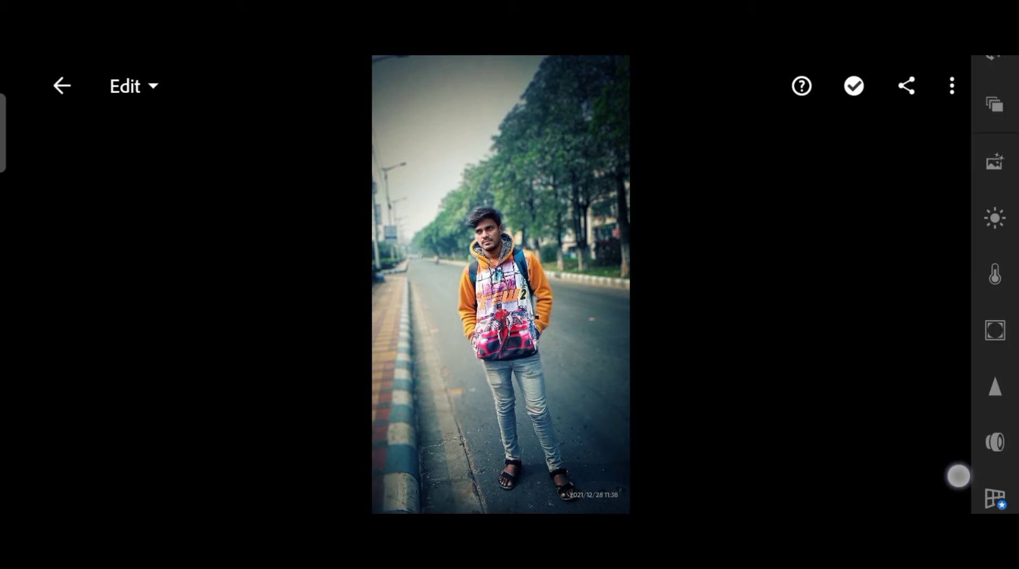
- Crop to a custom aspect ratio, pulling the top edge down to trim the sky
click(994, 195)
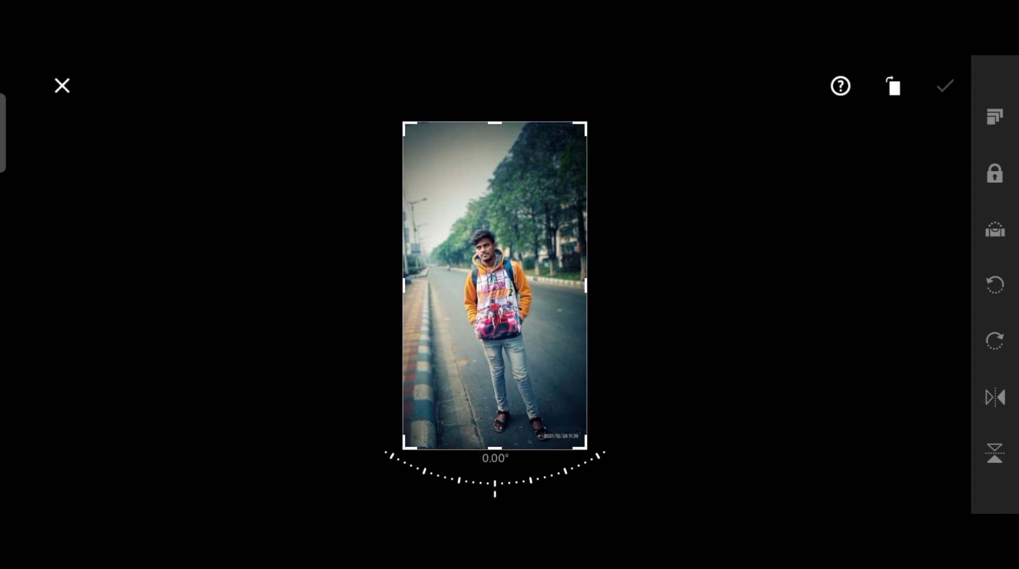
drag(494, 123, 511, 152)
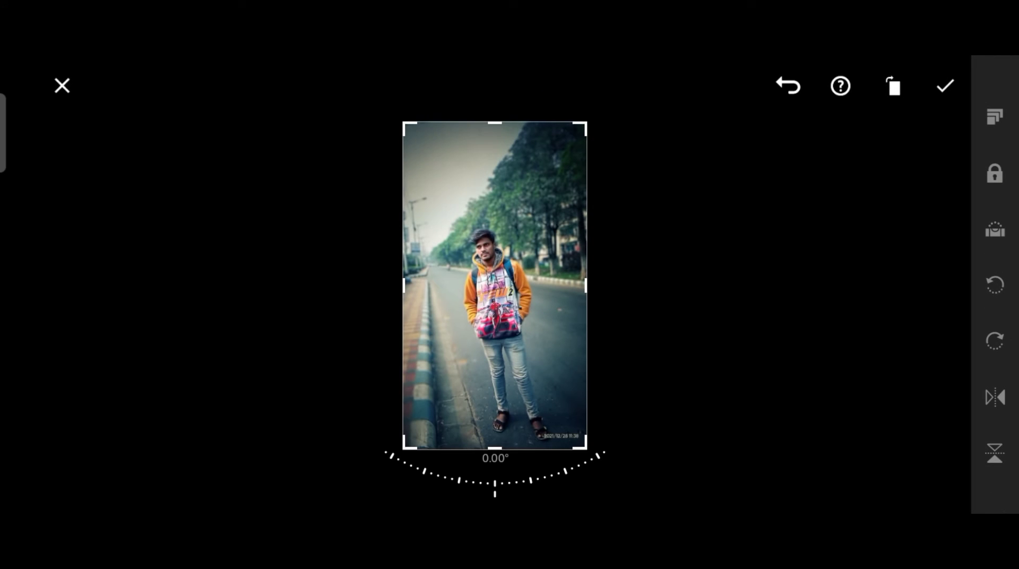
click(994, 116)
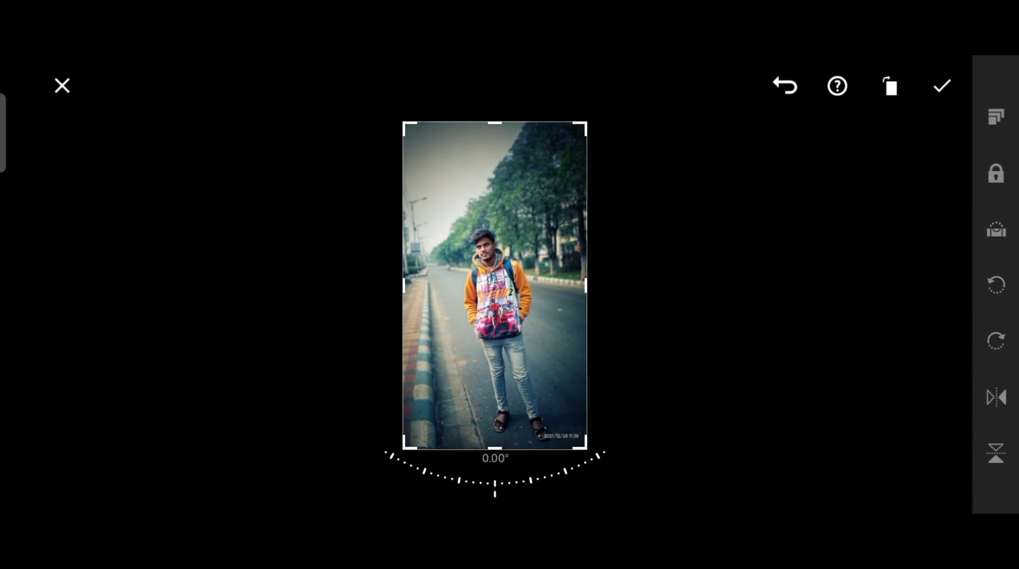
click(966, 132)
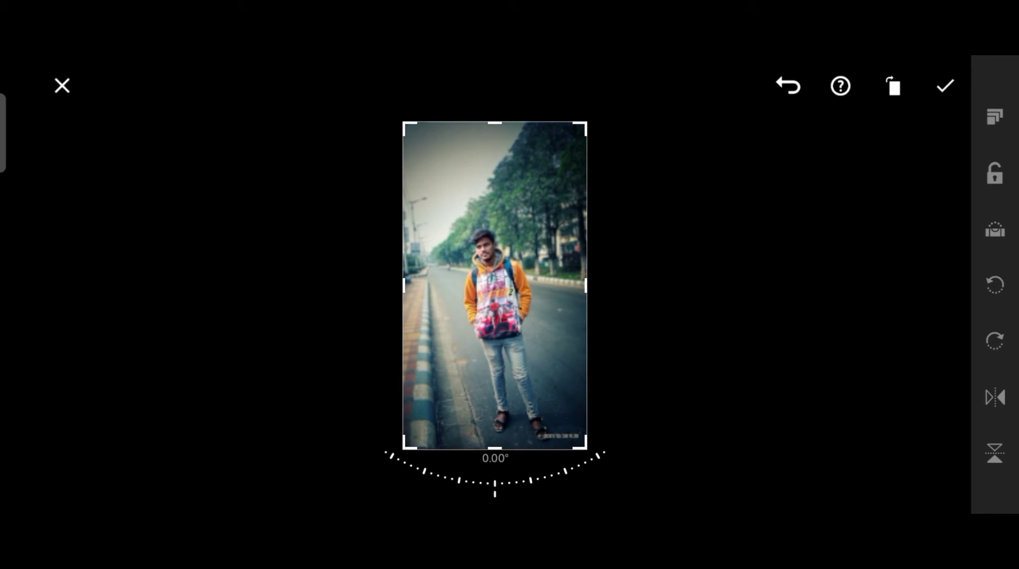
drag(489, 122, 512, 190)
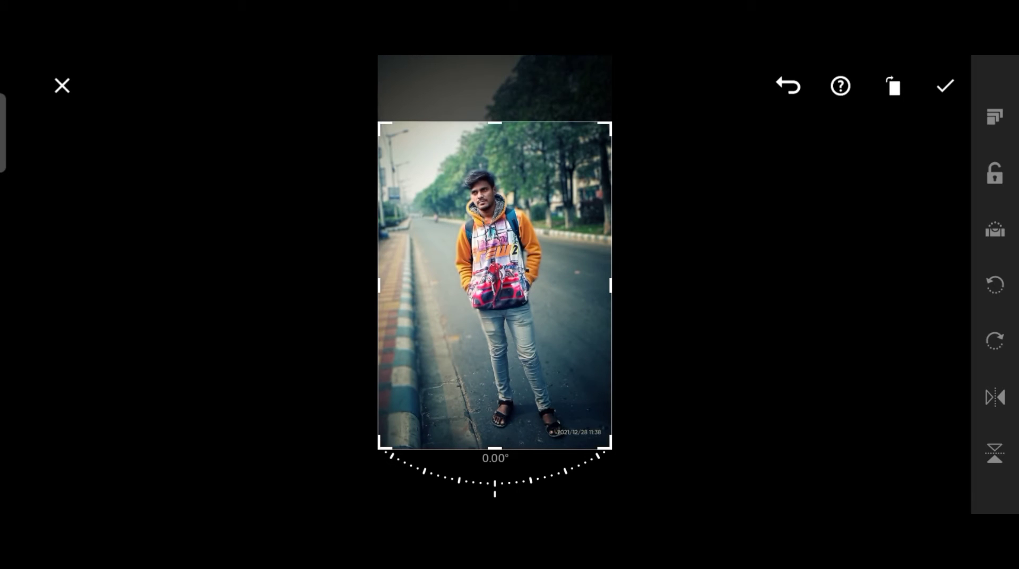
click(944, 85)
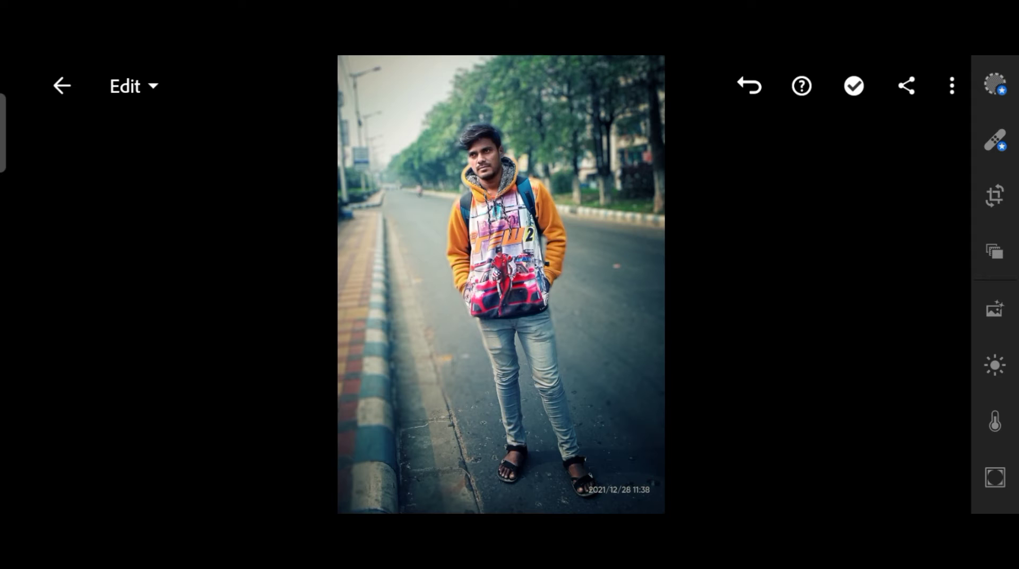
- Auto-enhance the photo and pull a low tone-curve point down to deepen the shadows
mouse_move(988, 452)
mouse_down()
mouse_move(988, 392)
mouse_move(975, 479)
mouse_up()
click(995, 307)
click(994, 364)
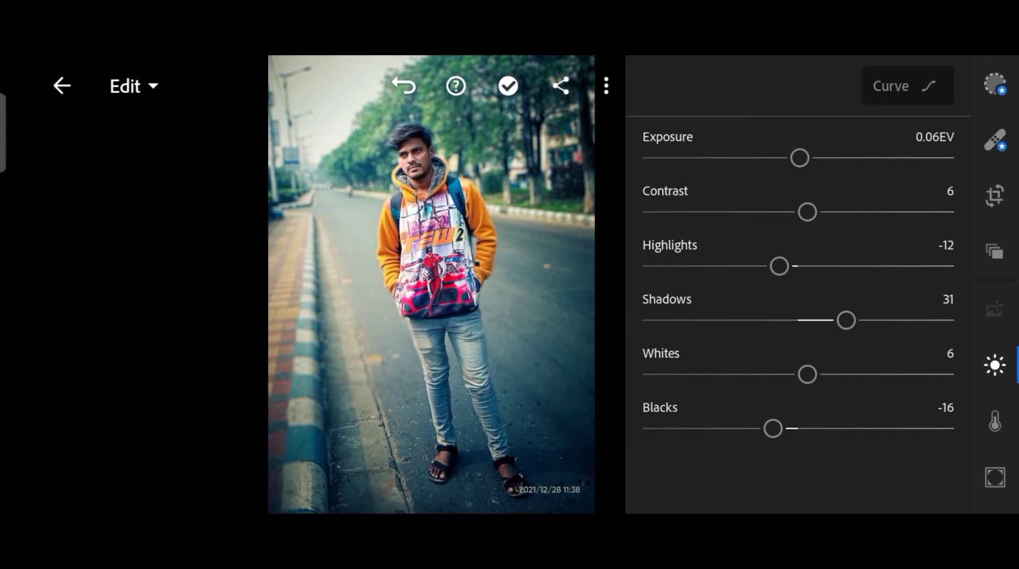
click(907, 85)
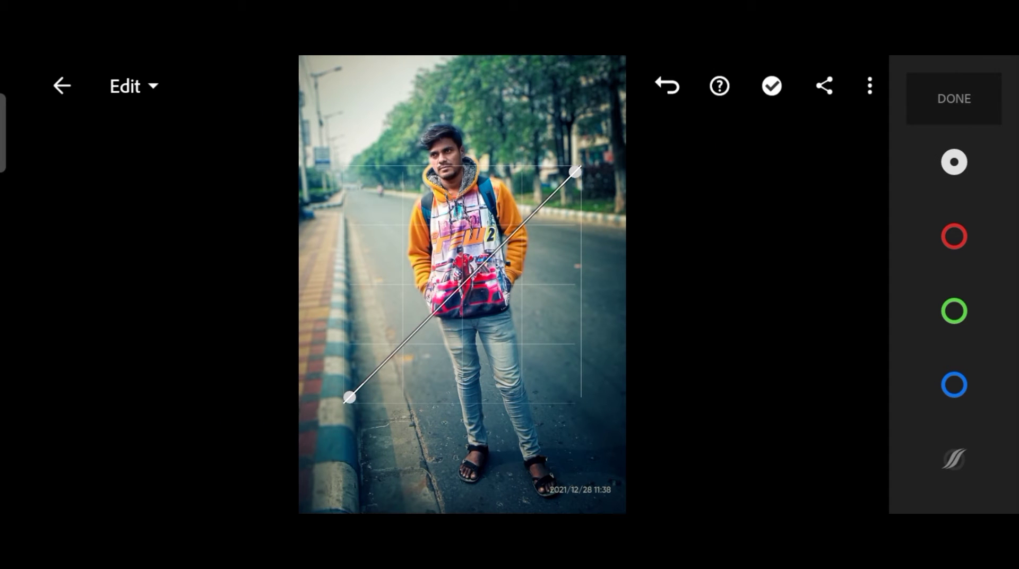
mouse_move(363, 413)
mouse_down()
mouse_move(320, 426)
mouse_move(357, 371)
mouse_move(325, 409)
mouse_move(348, 370)
mouse_move(324, 403)
mouse_move(316, 387)
mouse_move(291, 378)
mouse_up()
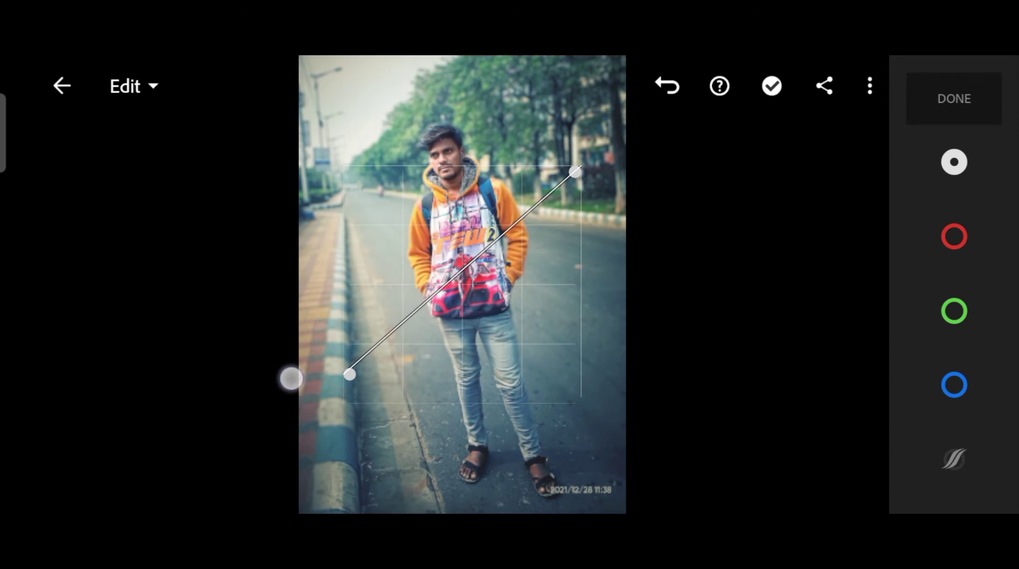
drag(383, 333, 385, 354)
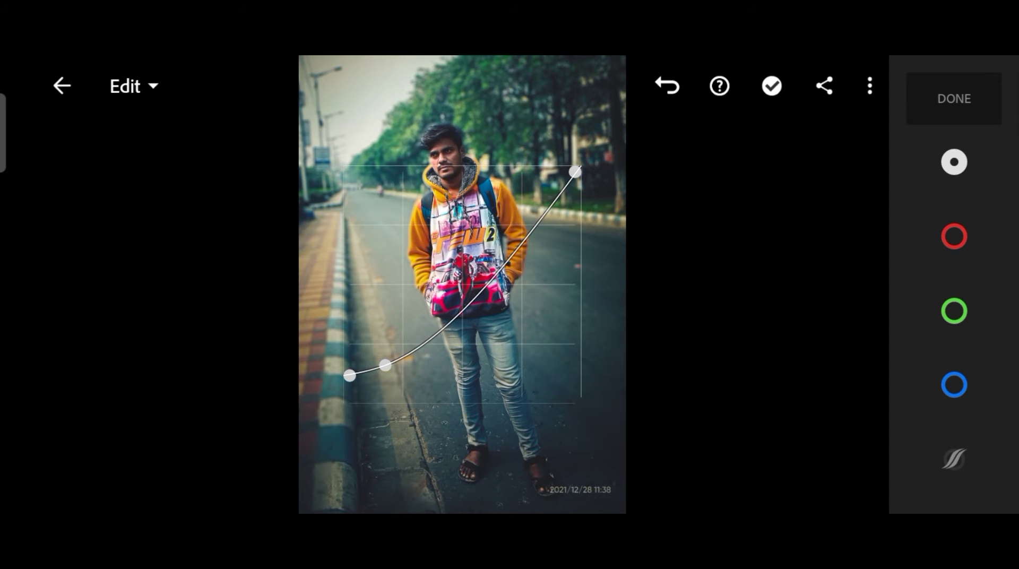
click(954, 98)
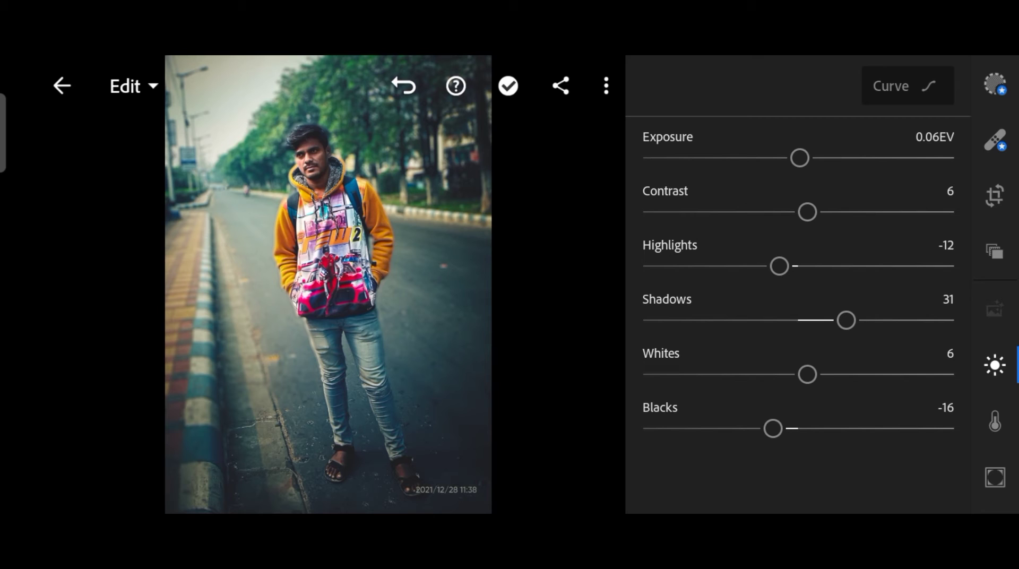
- In Color Mix, set green and blue saturation to -100 and lower aqua slightly
click(995, 419)
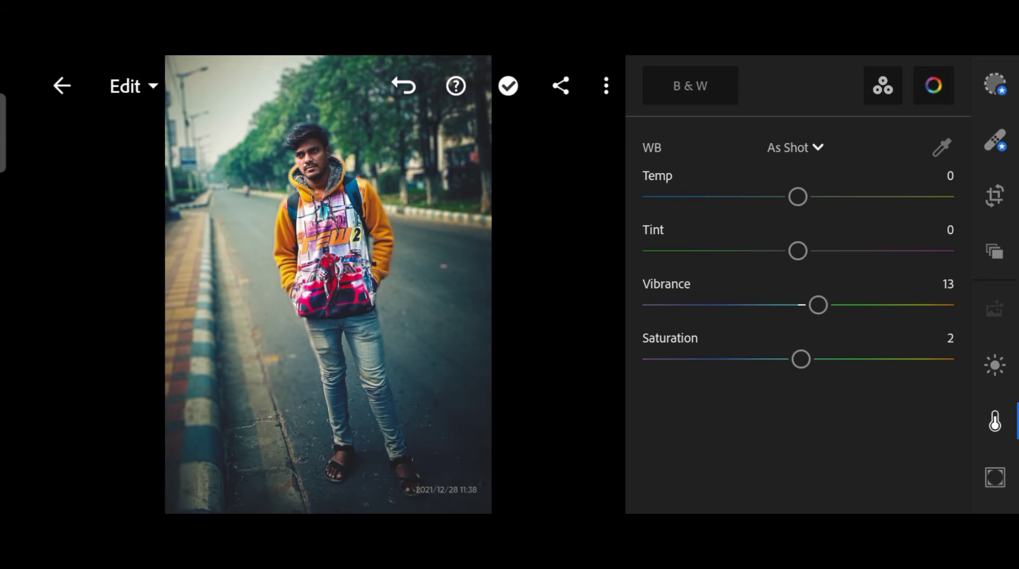
click(932, 85)
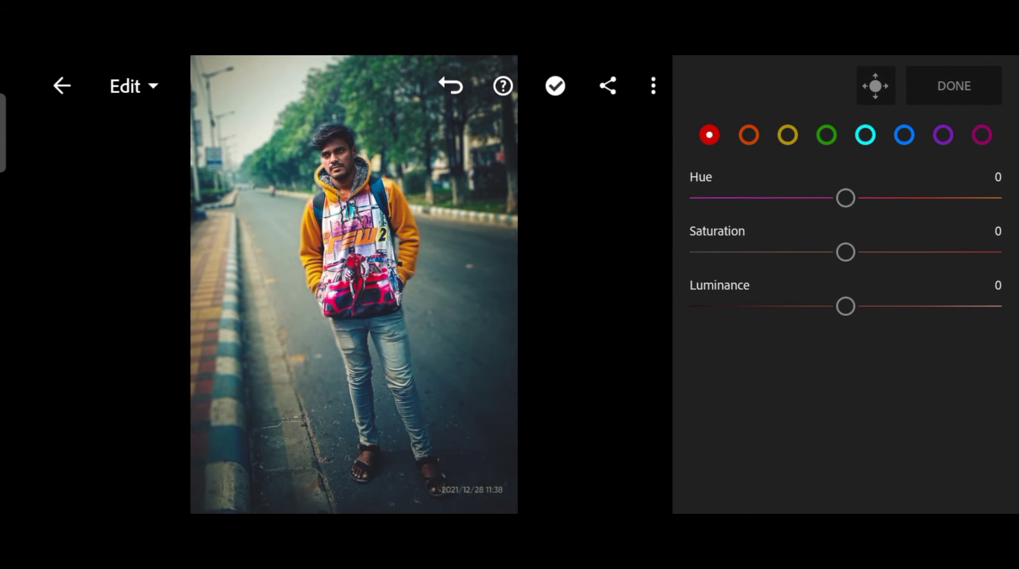
click(826, 134)
drag(845, 251, 639, 291)
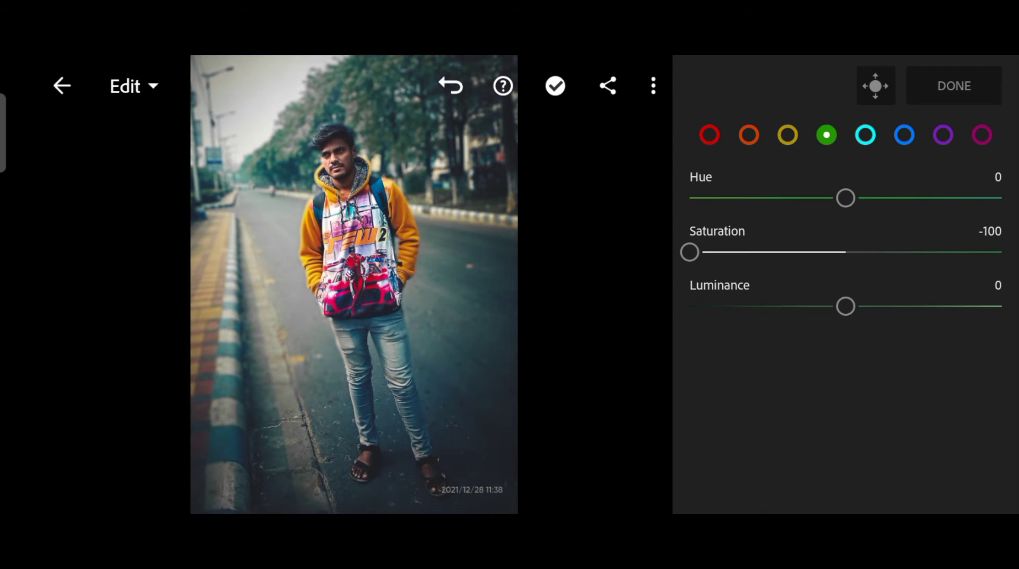
click(865, 134)
drag(845, 252, 609, 298)
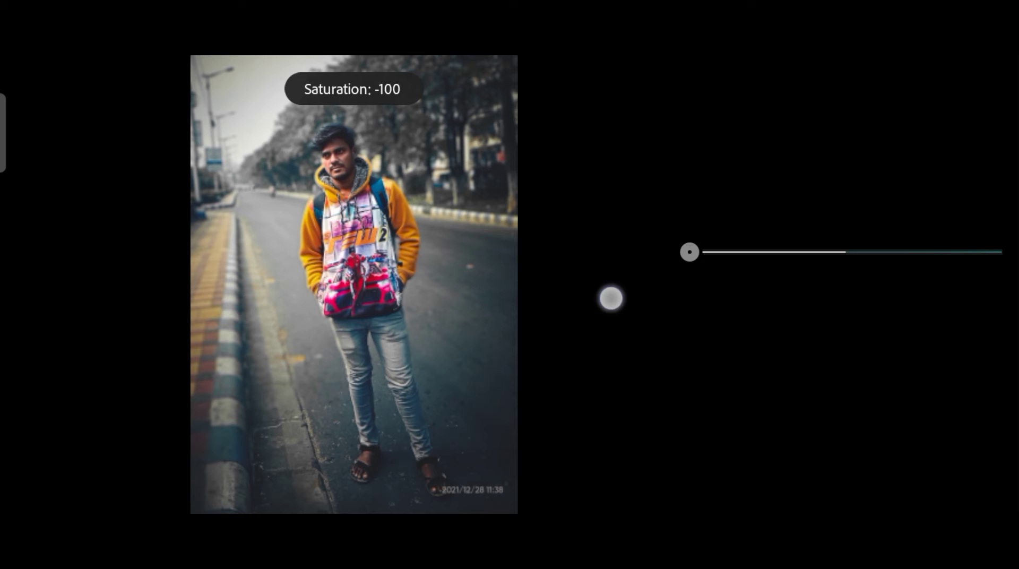
click(904, 134)
mouse_move(845, 251)
mouse_down()
mouse_move(675, 284)
mouse_move(572, 333)
mouse_up()
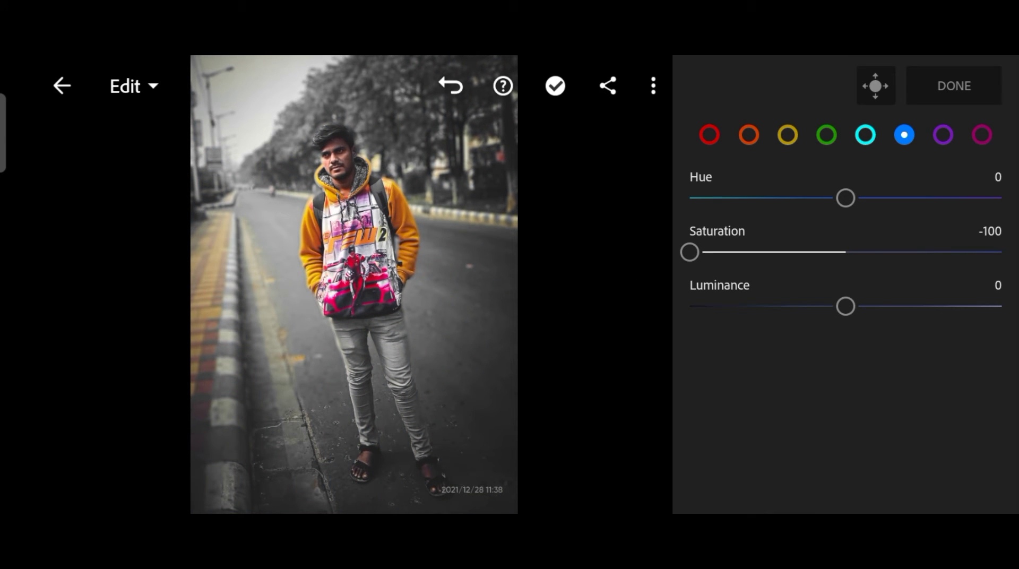
- Fully desaturate the purple and magenta ranges
click(943, 135)
drag(846, 251, 603, 310)
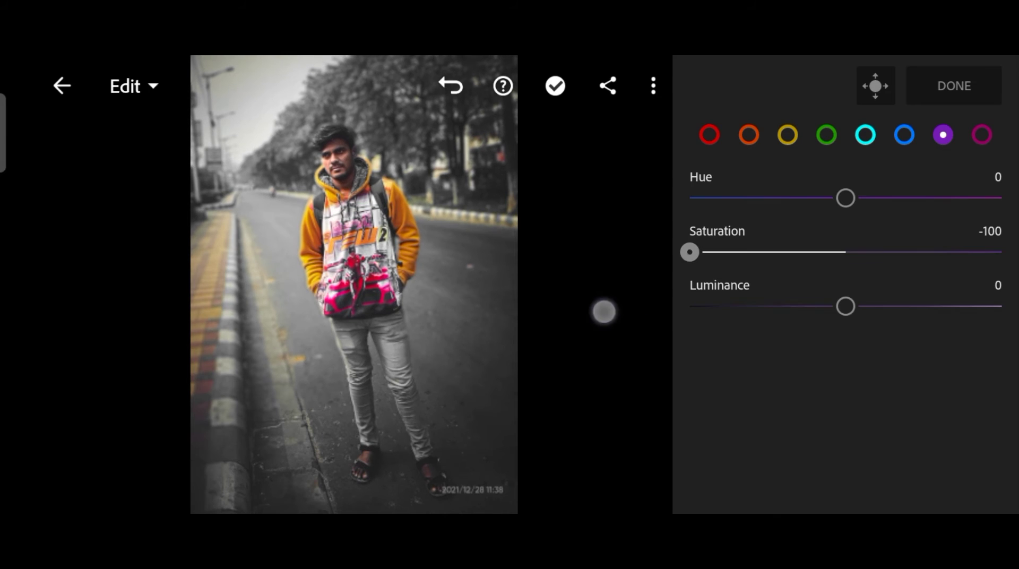
click(982, 134)
drag(845, 251, 622, 314)
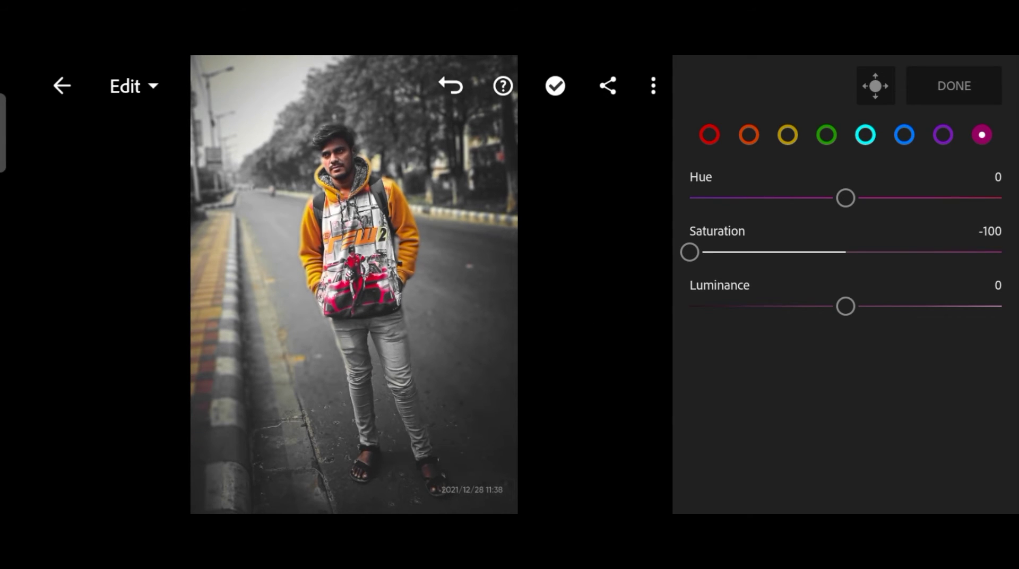
click(710, 134)
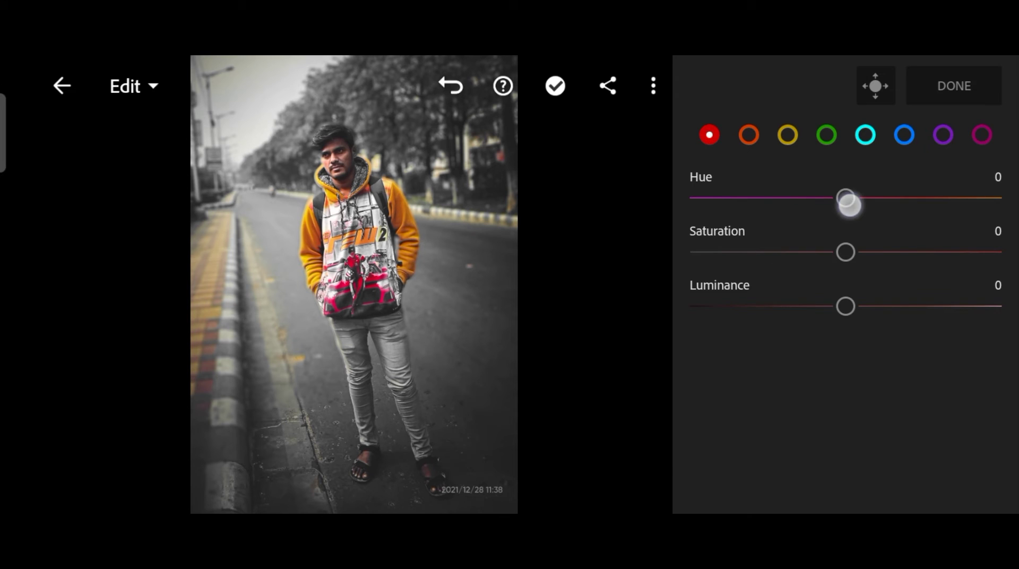
- Shift the red and yellow hues toward orange, boost yellow saturation, and compare with the original
drag(845, 198, 616, 250)
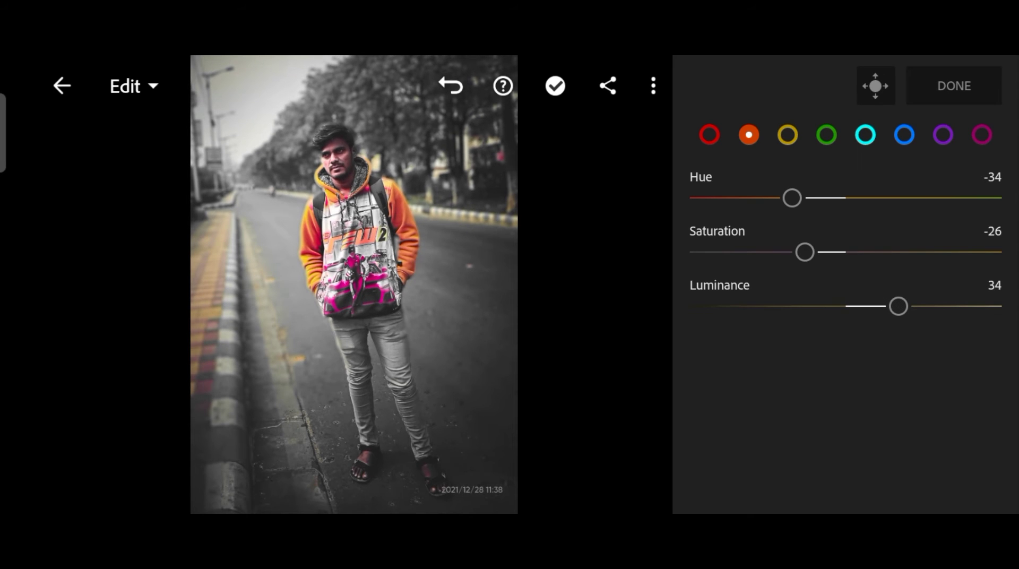
click(788, 134)
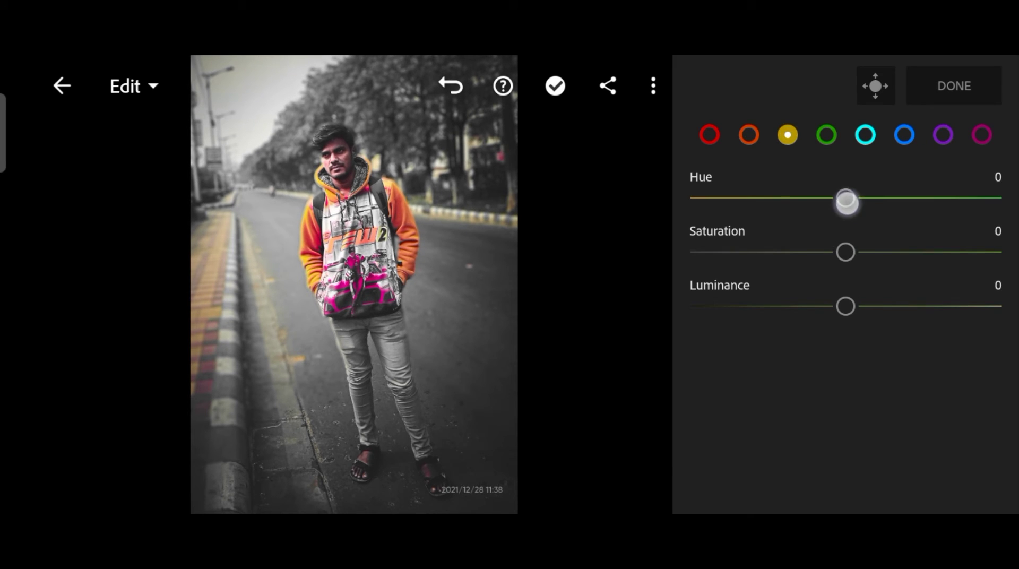
drag(844, 197, 678, 241)
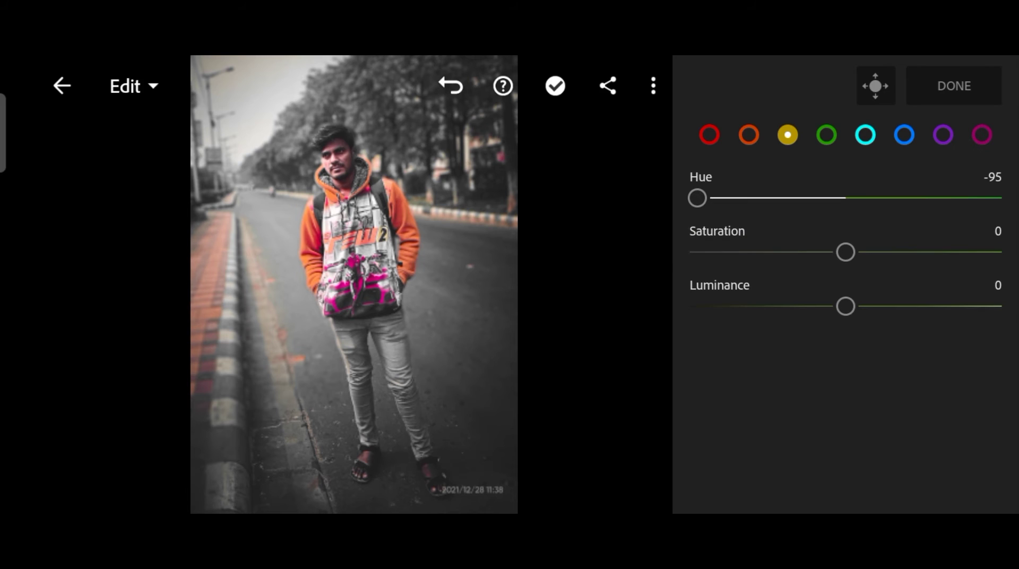
mouse_move(845, 252)
mouse_down()
mouse_move(791, 254)
mouse_move(915, 252)
mouse_up()
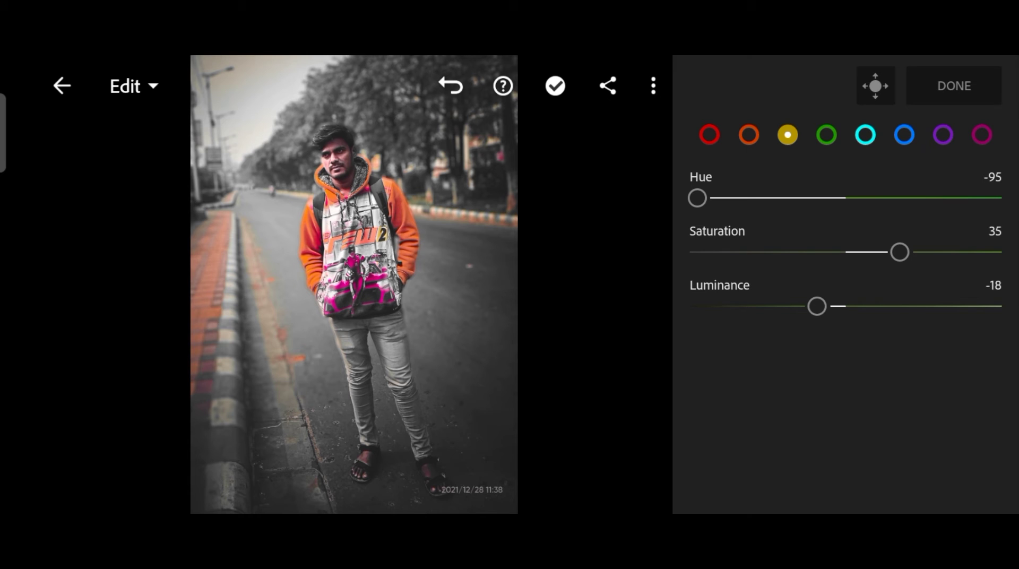
drag(406, 336, 407, 336)
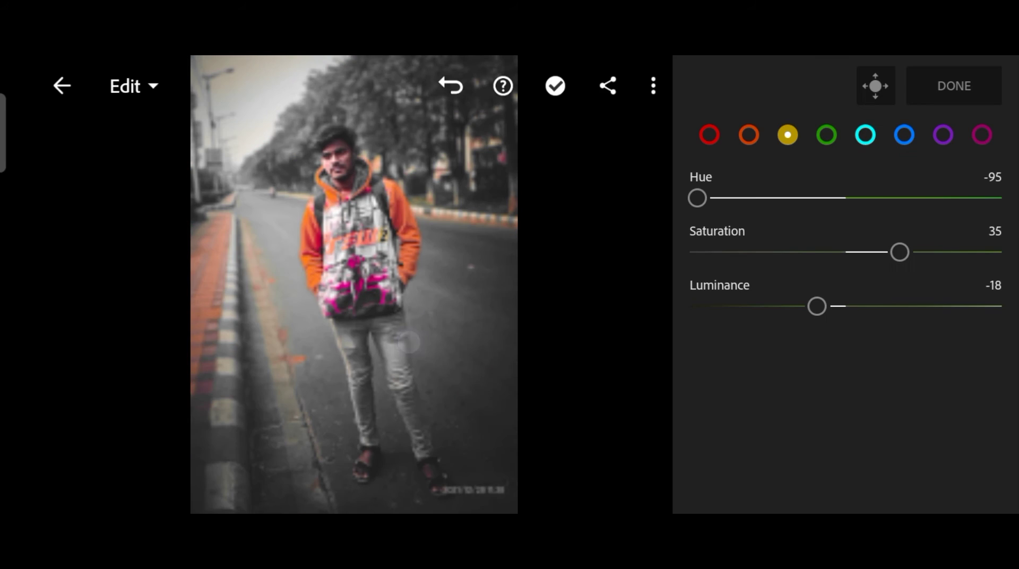
click(971, 84)
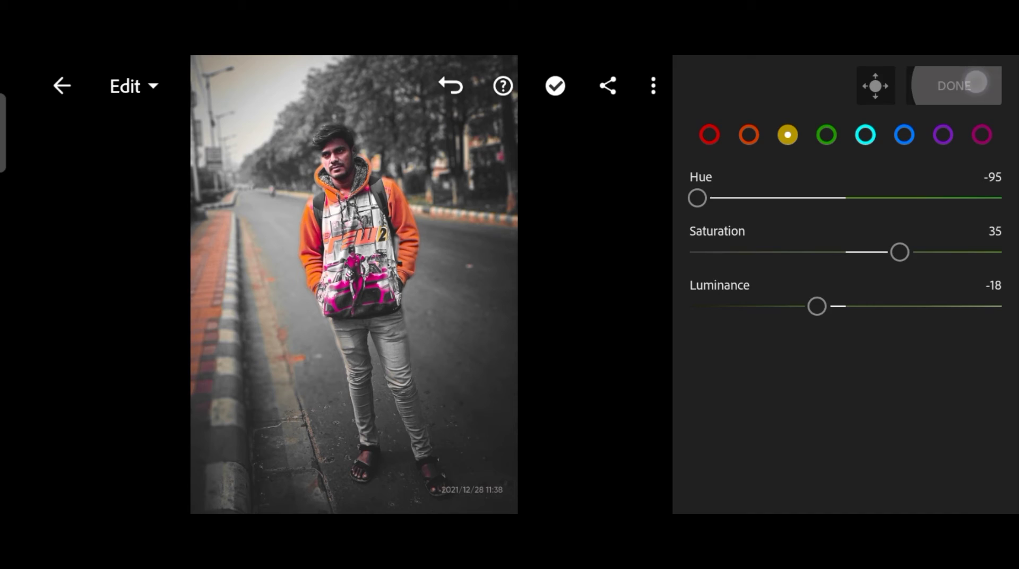
- Add Texture, raise Clarity to 30 and Dehaze to 18, and apply a slight dark vignette
click(994, 476)
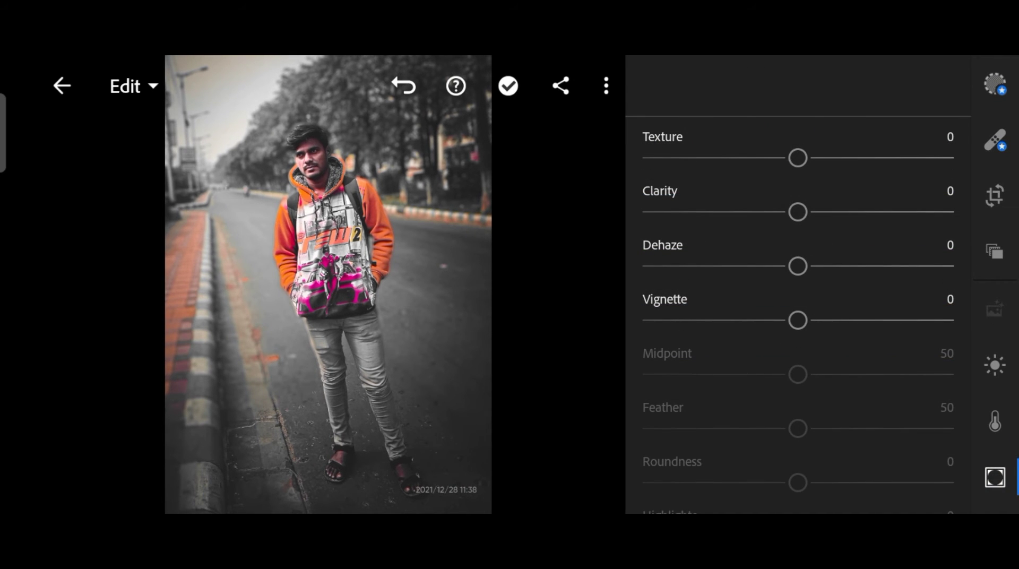
drag(797, 157, 889, 157)
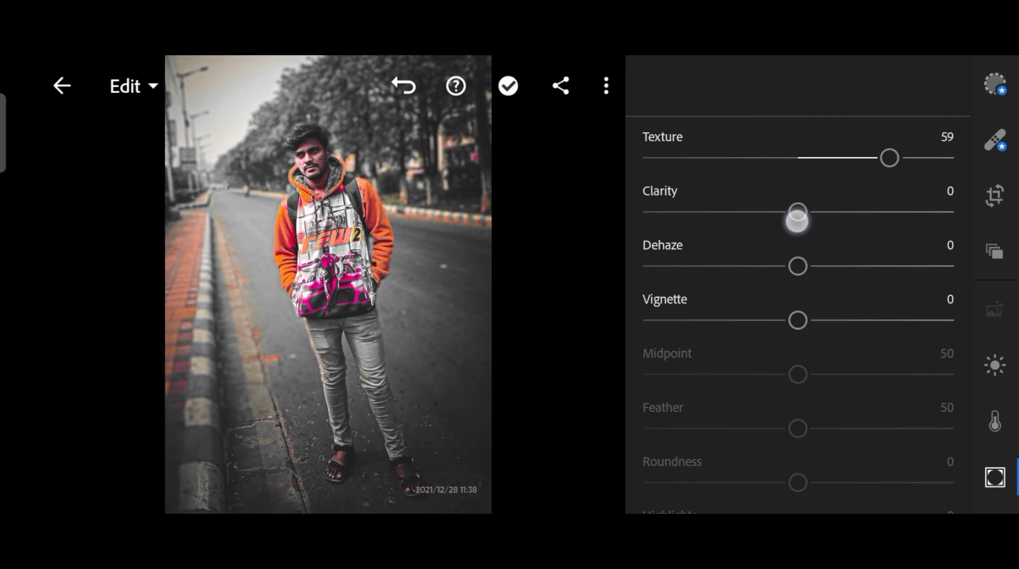
drag(798, 211, 844, 212)
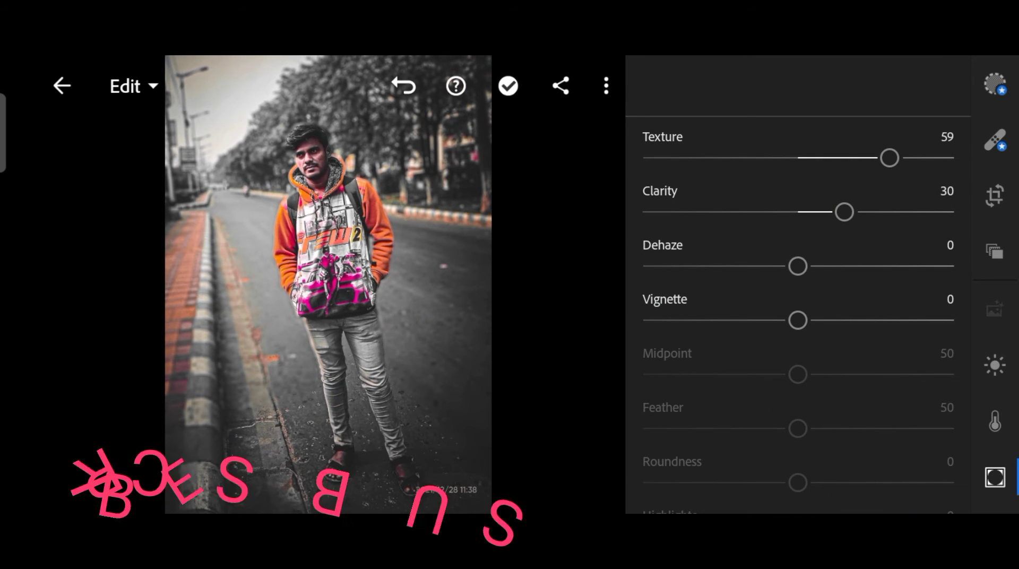
drag(797, 266, 825, 266)
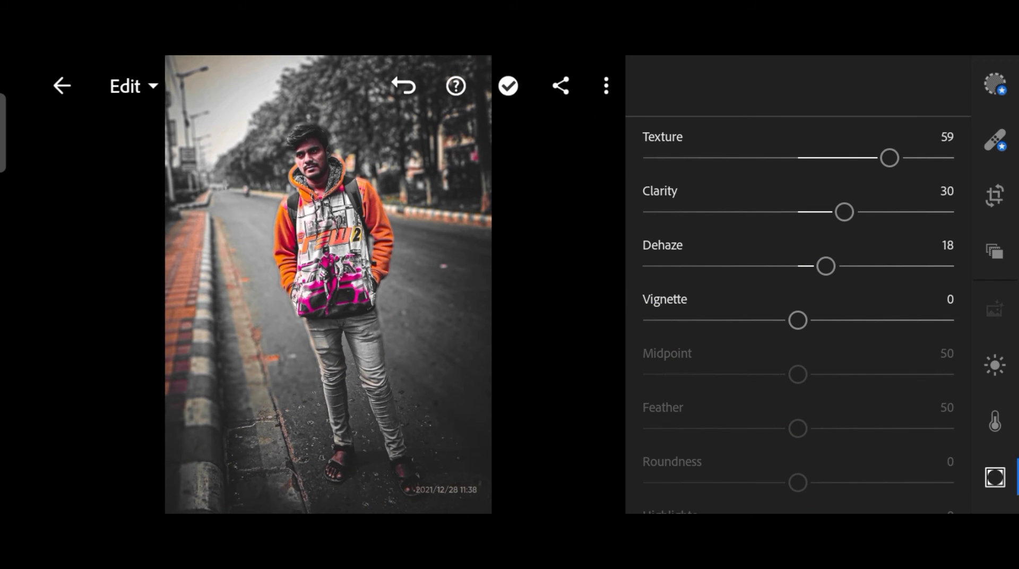
mouse_move(796, 330)
mouse_down()
mouse_move(762, 341)
mouse_move(771, 388)
mouse_up()
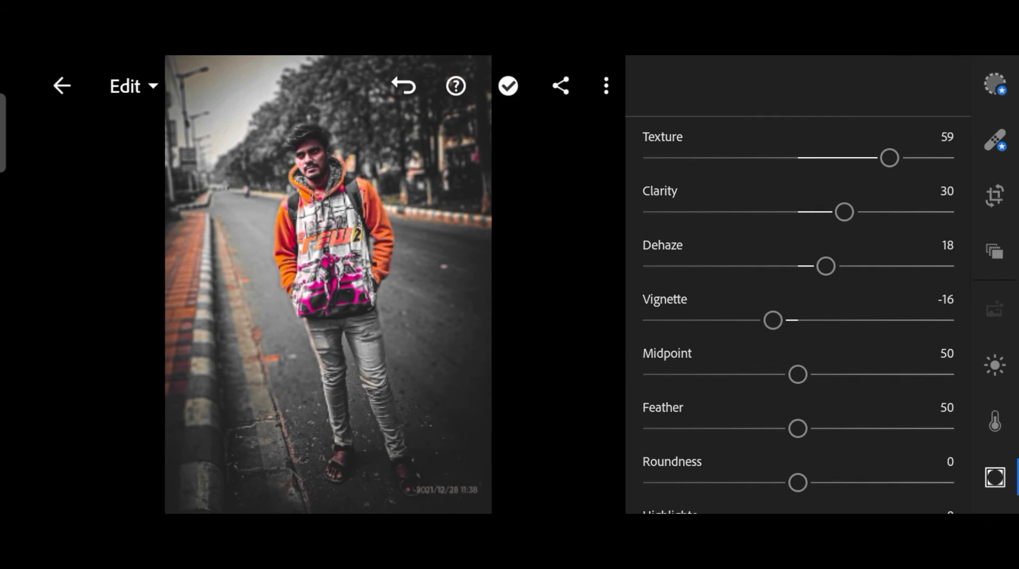
- Fine-tune Dehaze down to 12 and Clarity down to 15
drag(829, 280, 852, 276)
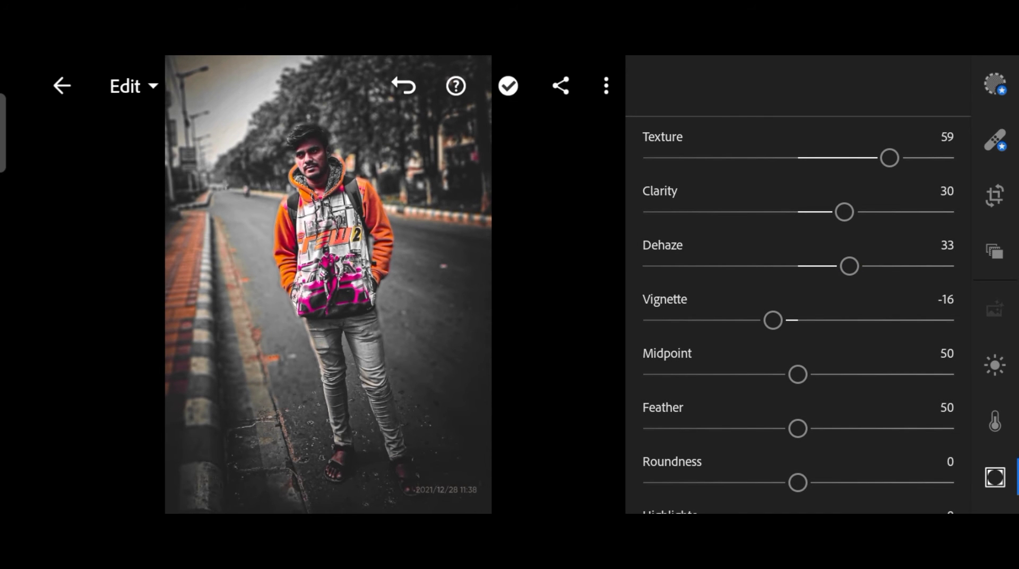
drag(830, 272, 806, 283)
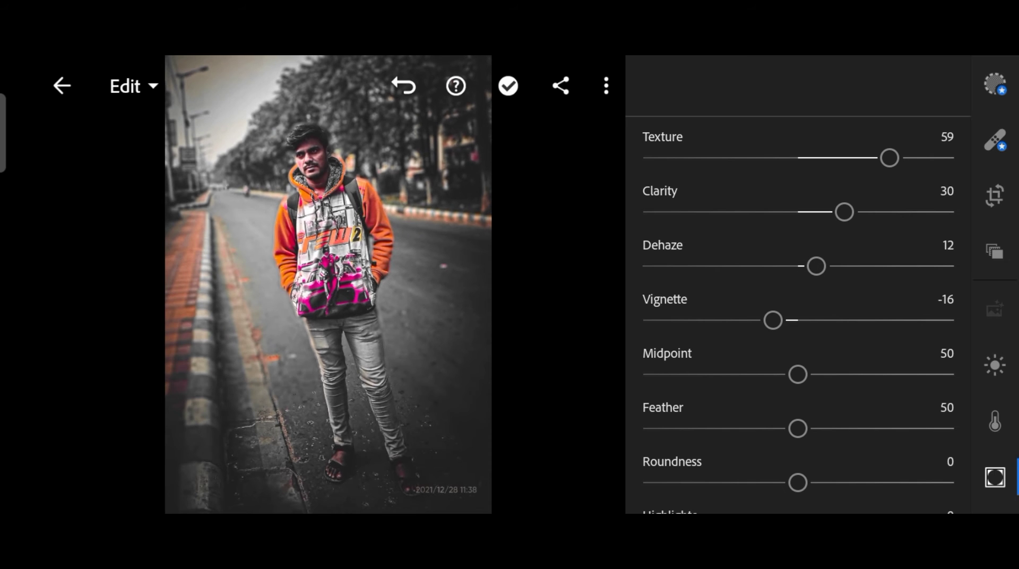
drag(843, 214, 816, 223)
drag(993, 416, 995, 259)
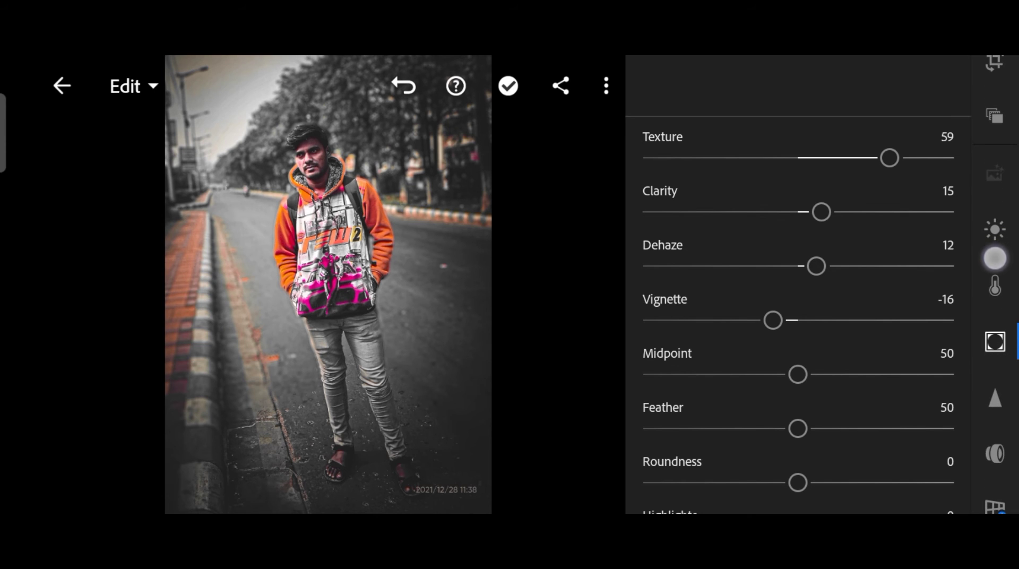
- Raise exposure to about 0.49 EV and drop Whites and Highlights to -100
click(994, 229)
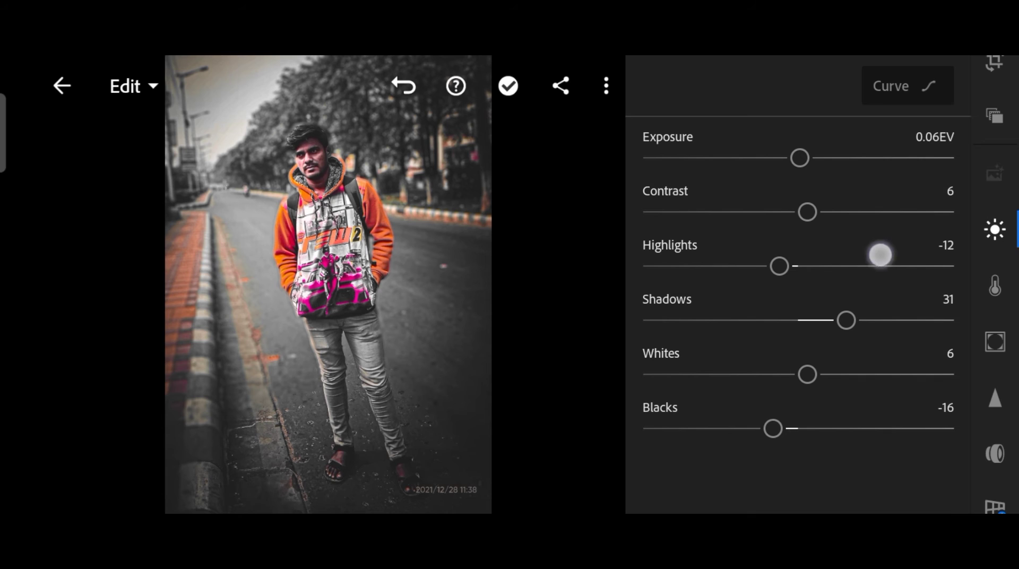
drag(880, 255, 880, 329)
mouse_move(805, 169)
mouse_down()
mouse_move(836, 160)
mouse_move(794, 296)
mouse_up()
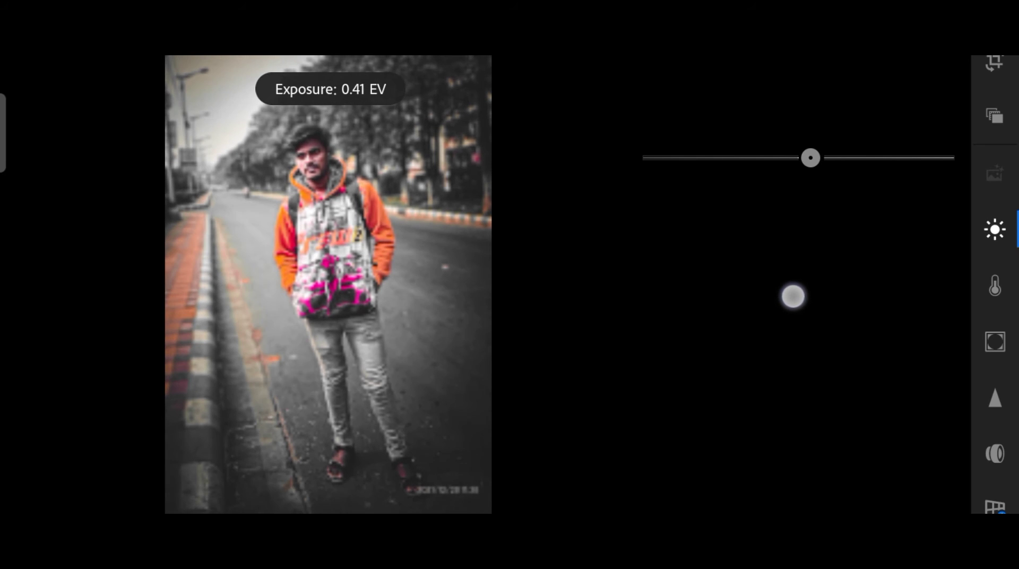
drag(794, 296, 796, 295)
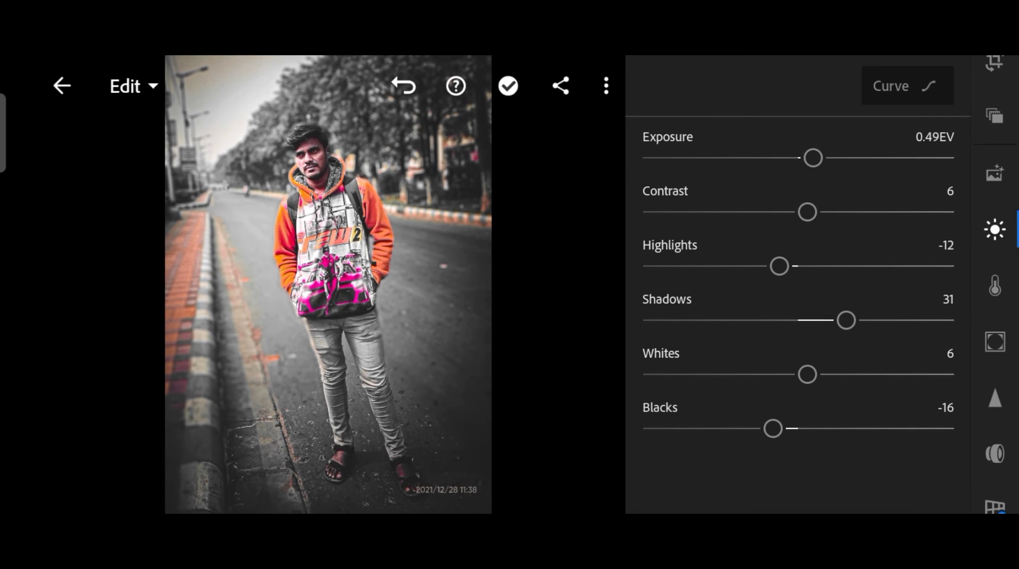
drag(798, 374, 569, 422)
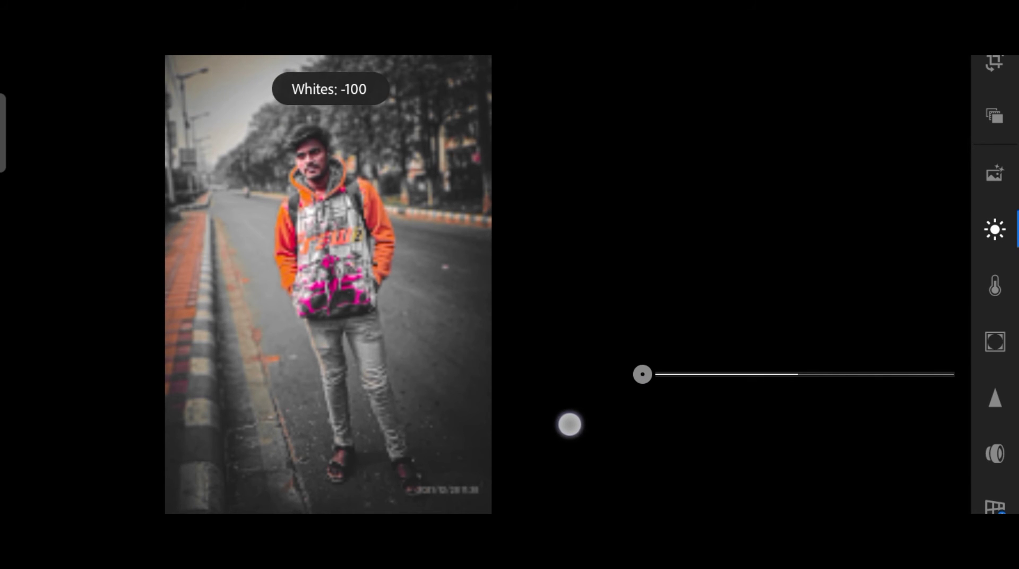
mouse_move(779, 265)
mouse_down()
mouse_move(701, 282)
mouse_move(552, 341)
mouse_up()
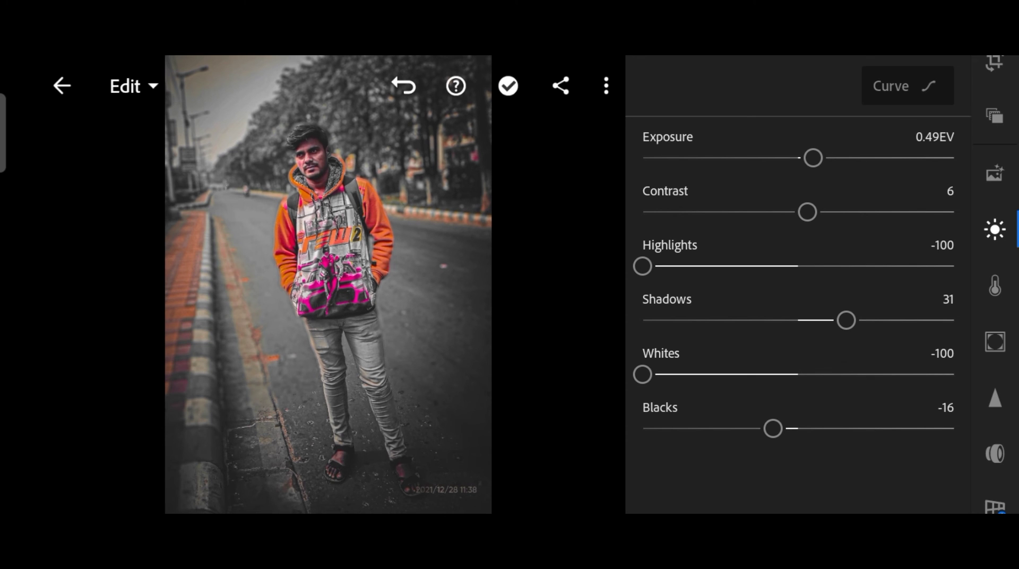
- Raise exposure further to 0.64 EV and deepen Blacks to -55
click(814, 158)
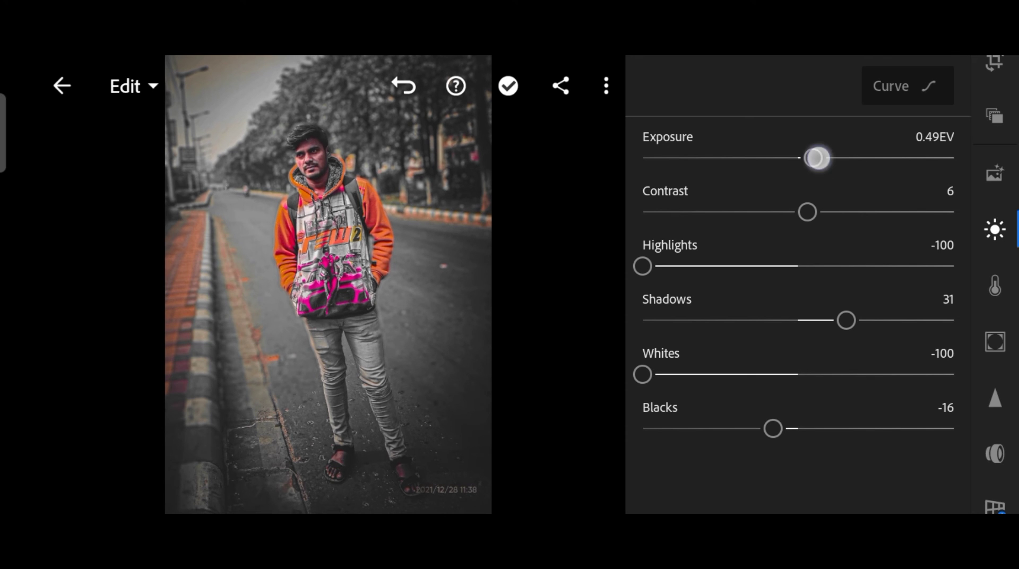
drag(816, 158, 790, 274)
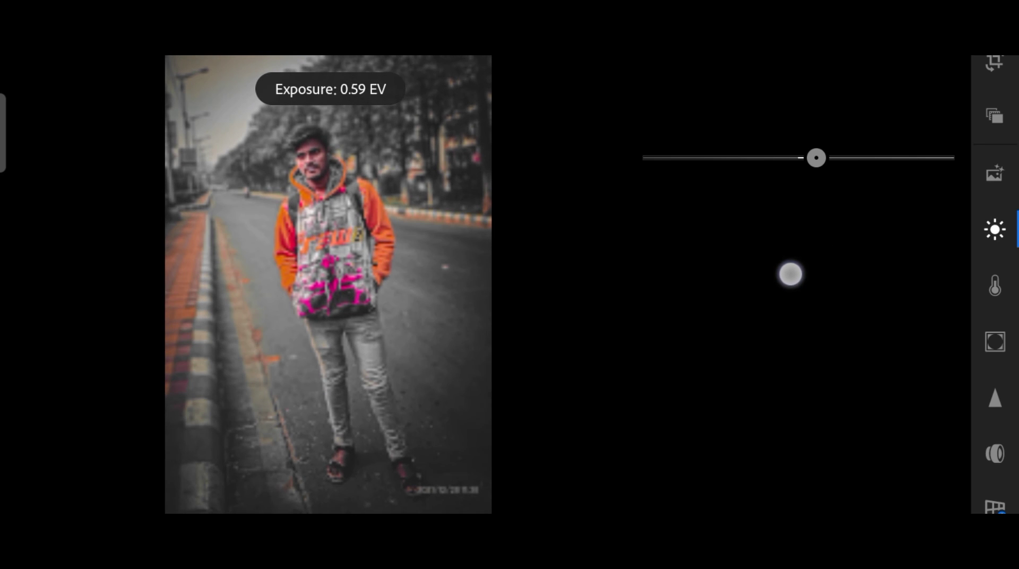
drag(790, 274, 791, 273)
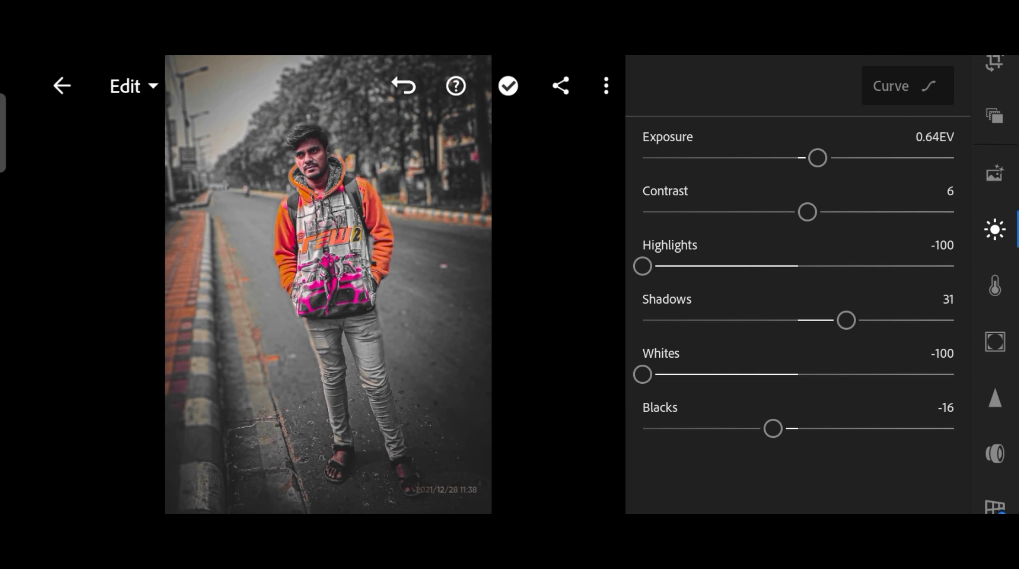
mouse_move(796, 437)
mouse_down()
mouse_move(838, 429)
mouse_move(693, 479)
mouse_up()
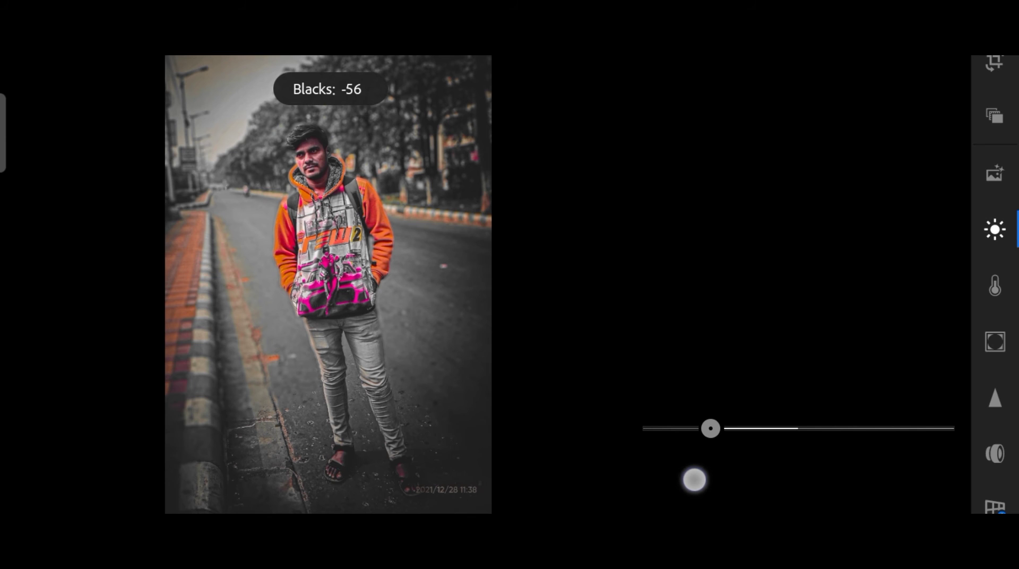
drag(693, 480, 696, 479)
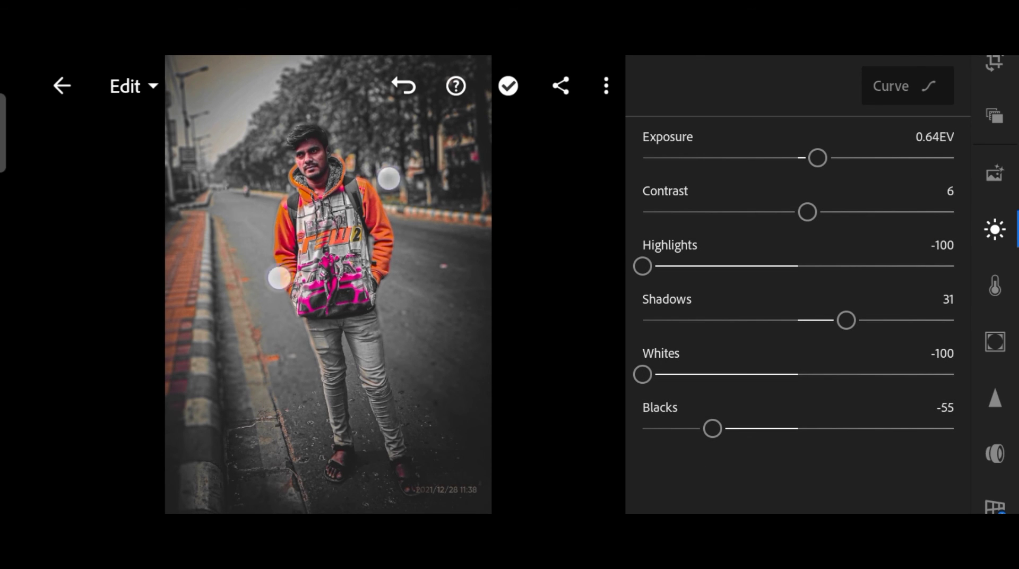
scroll(333, 225, up, 5)
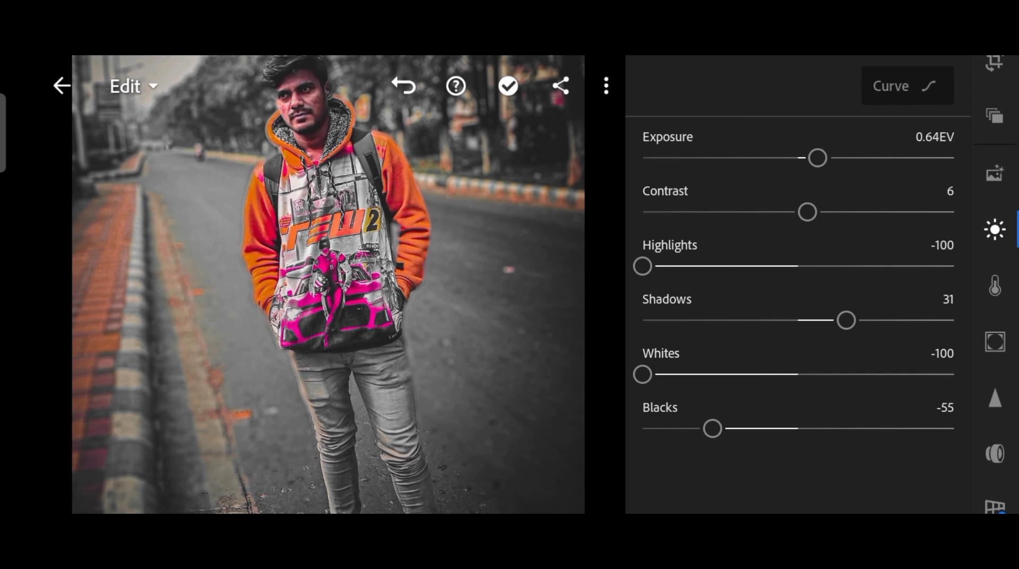
scroll(403, 308, down, 5)
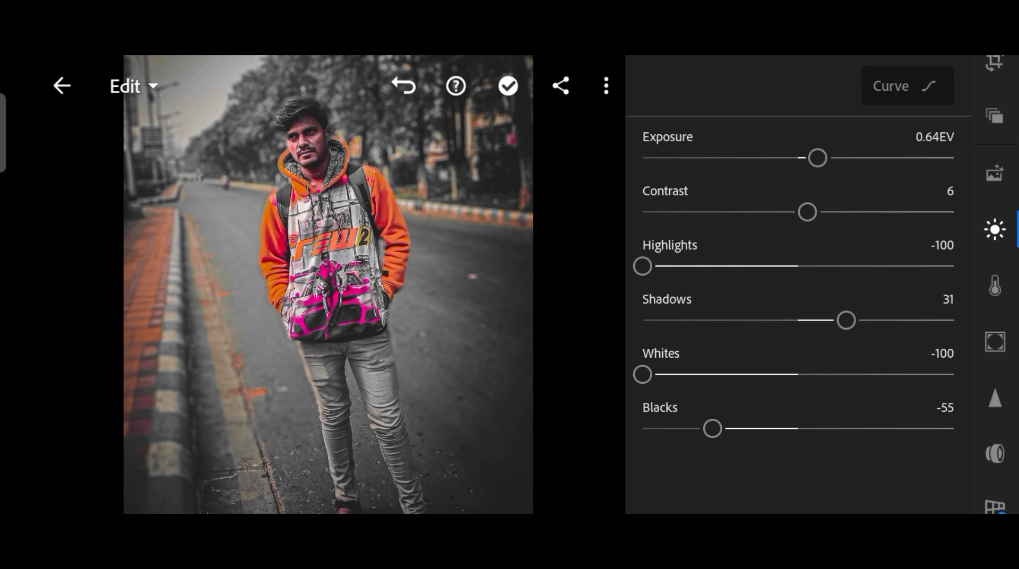
click(994, 398)
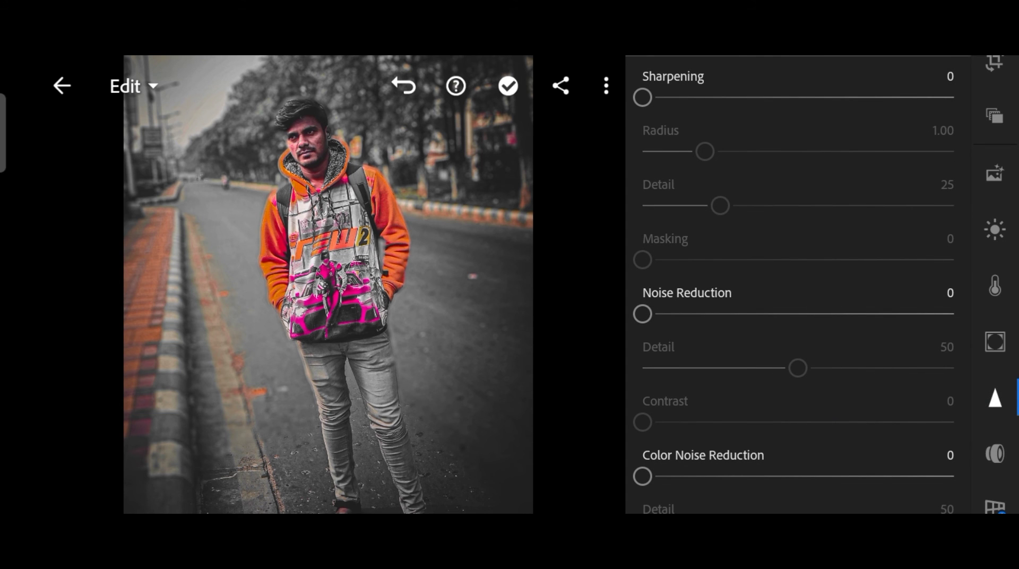
- Set Noise Reduction to 25 and Color Noise Reduction to 22 in the Detail panel
drag(738, 317, 801, 314)
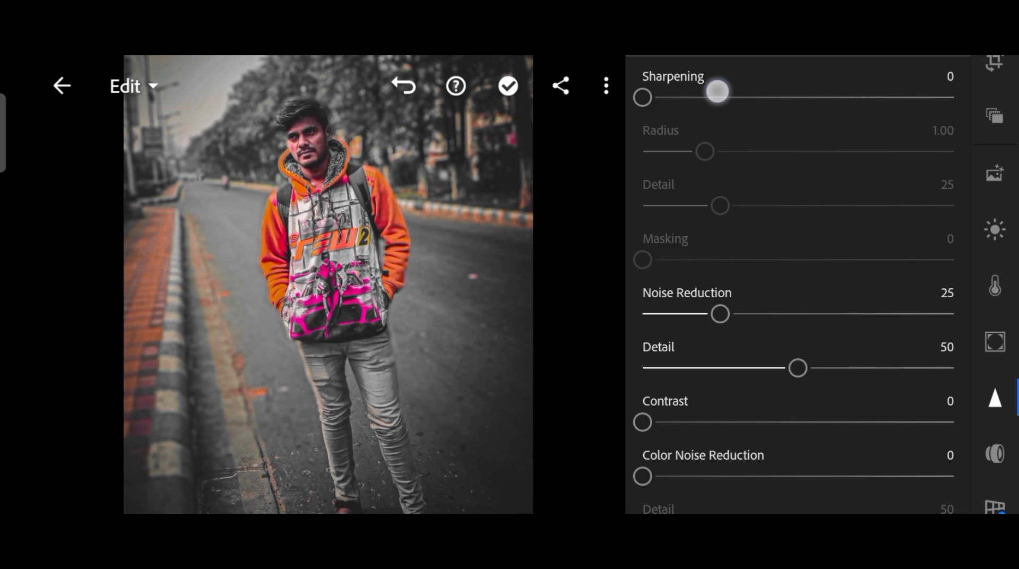
drag(716, 92, 779, 96)
scroll(886, 354, down, 2)
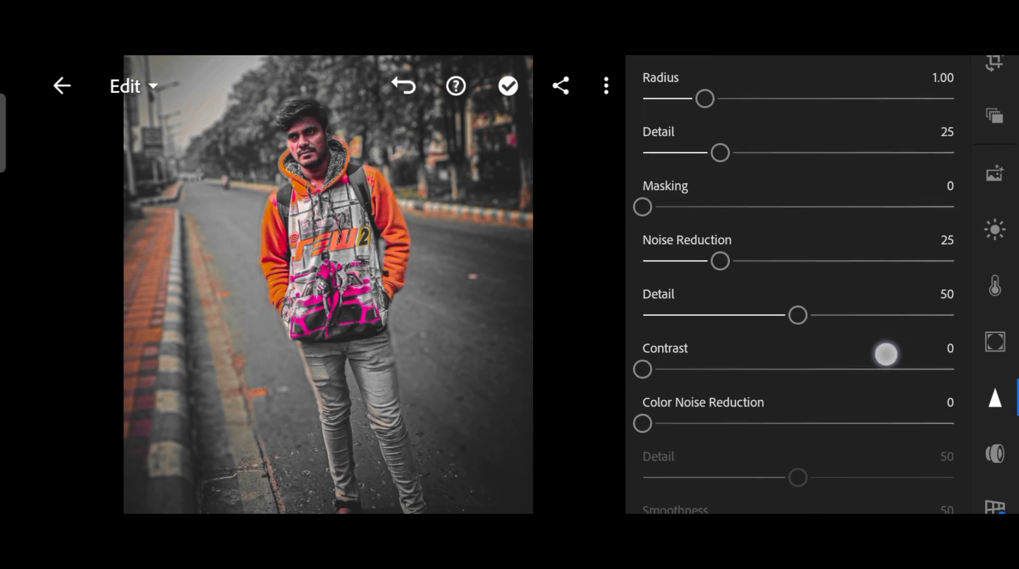
scroll(886, 354, down, 2)
drag(734, 364, 806, 358)
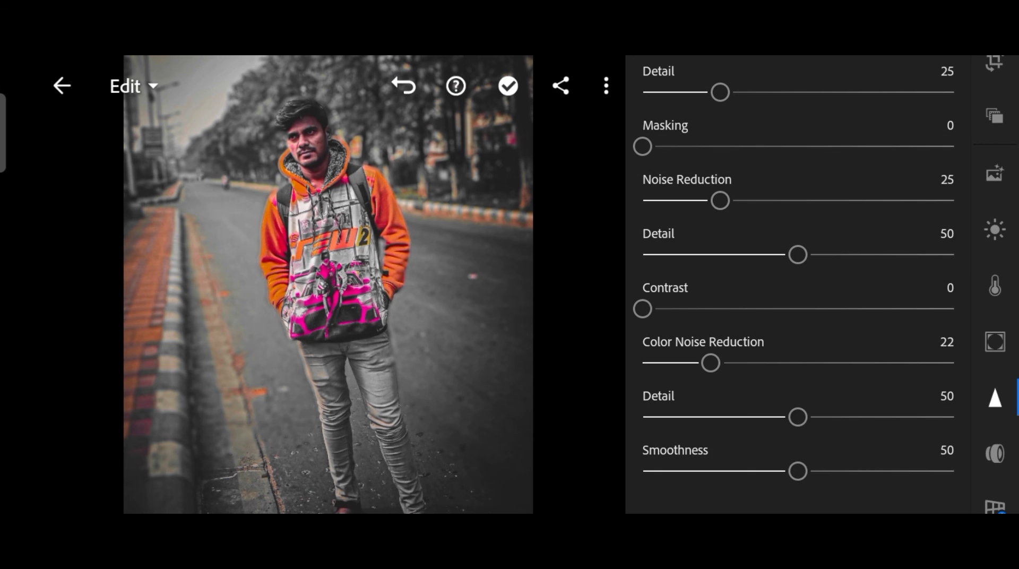
scroll(349, 342, down, 3)
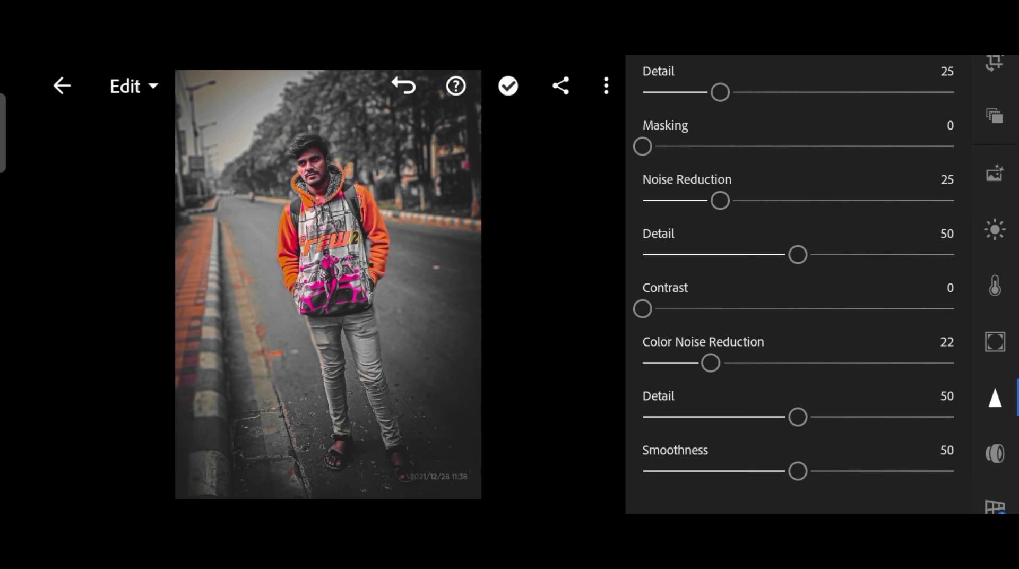
scroll(995, 339, down, 2)
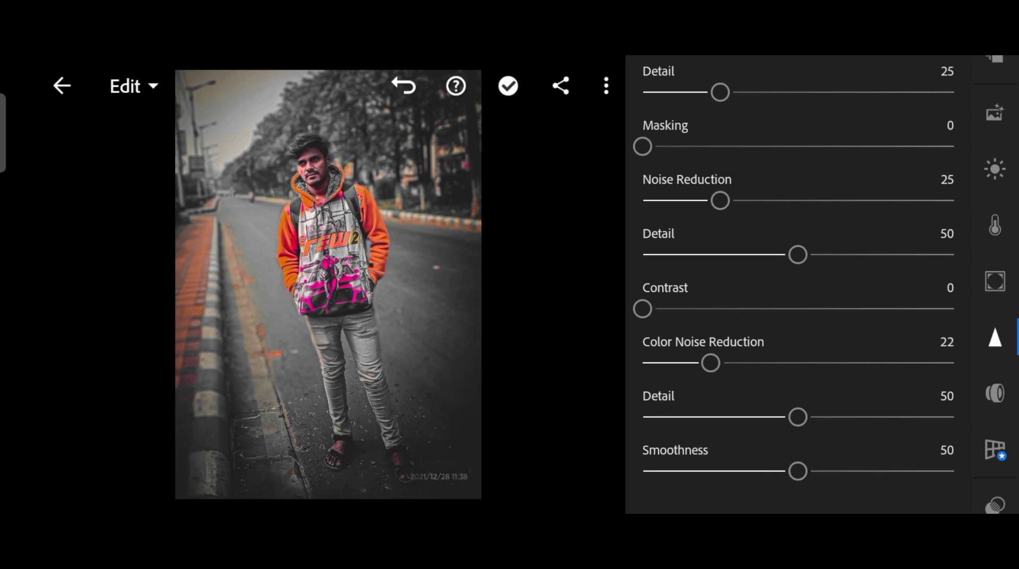
click(995, 281)
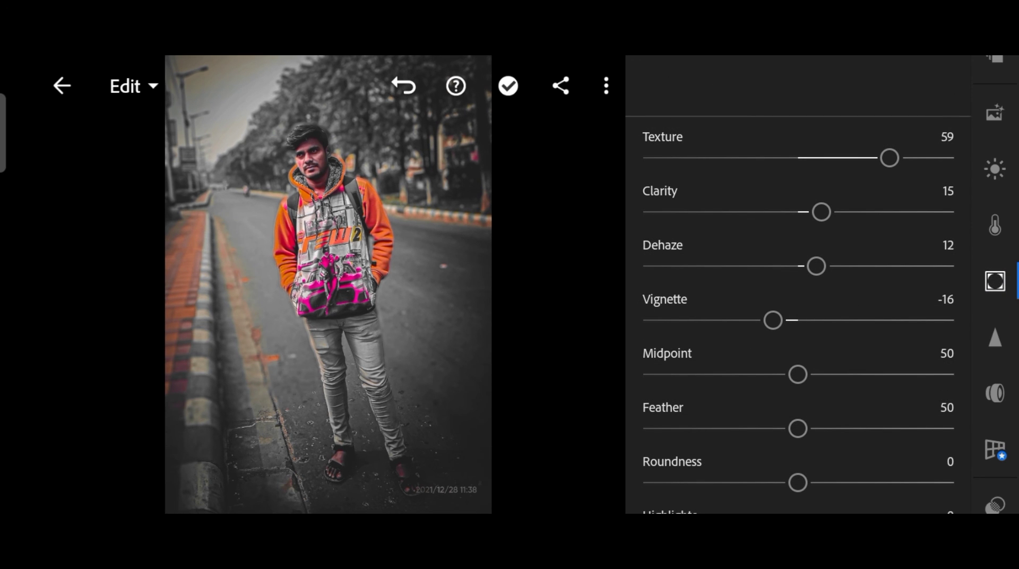
- Review the colour settings (Vibrance 13, Saturation 2) and bring up the sharing options
click(994, 226)
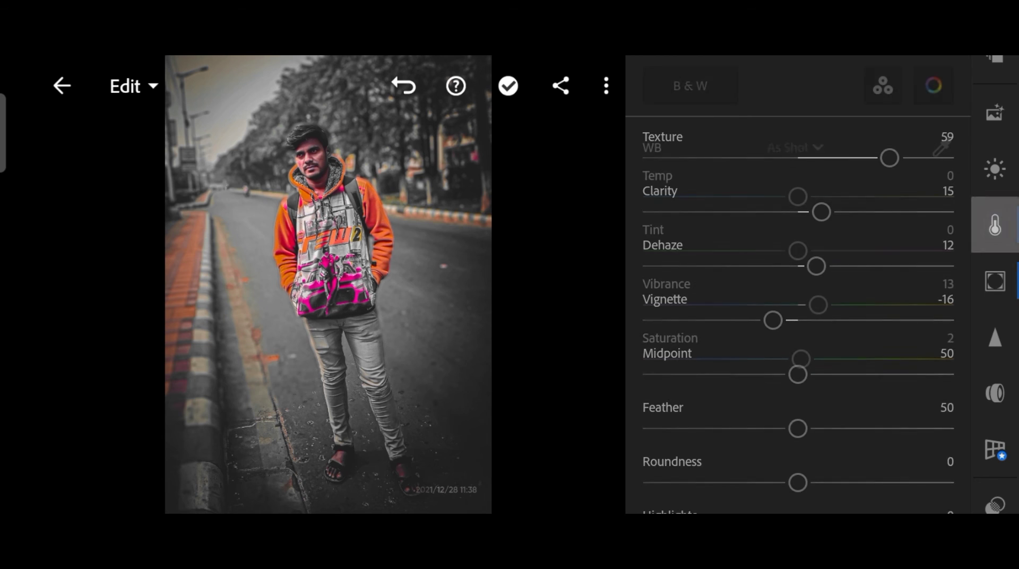
click(560, 85)
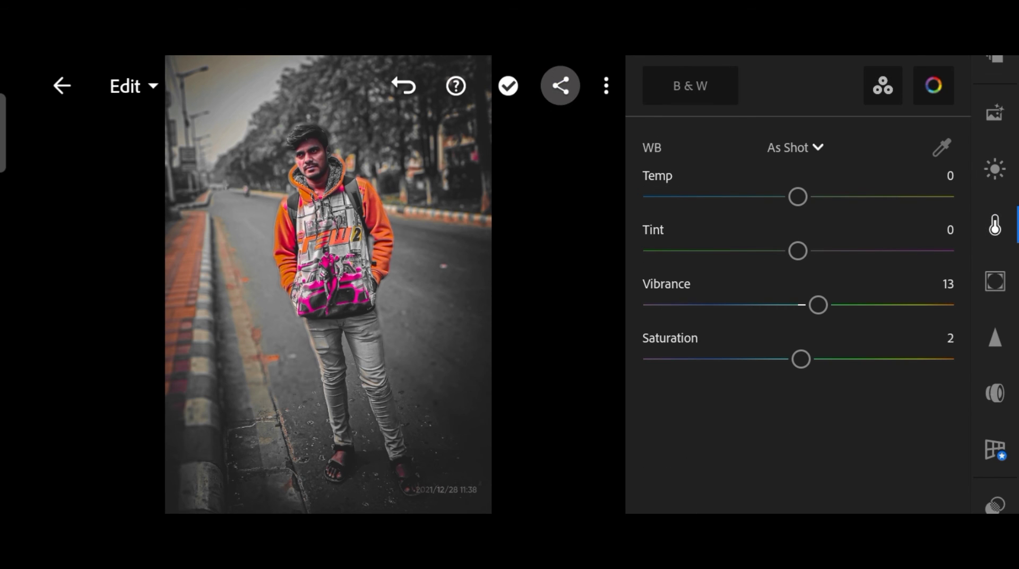
- Save the edited street portrait to the device and confirm one photo exported
click(482, 407)
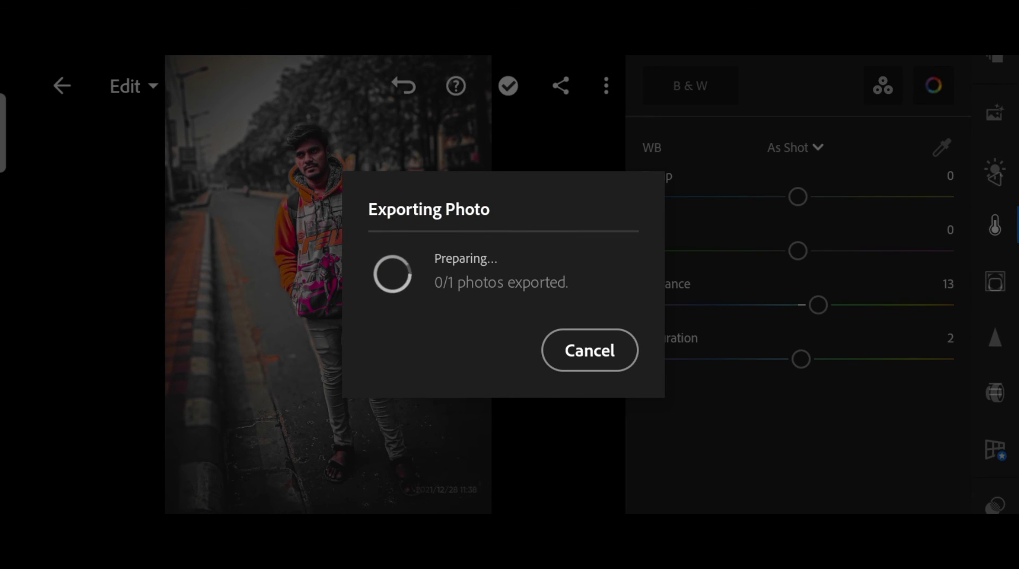
click(68, 248)
click(82, 298)
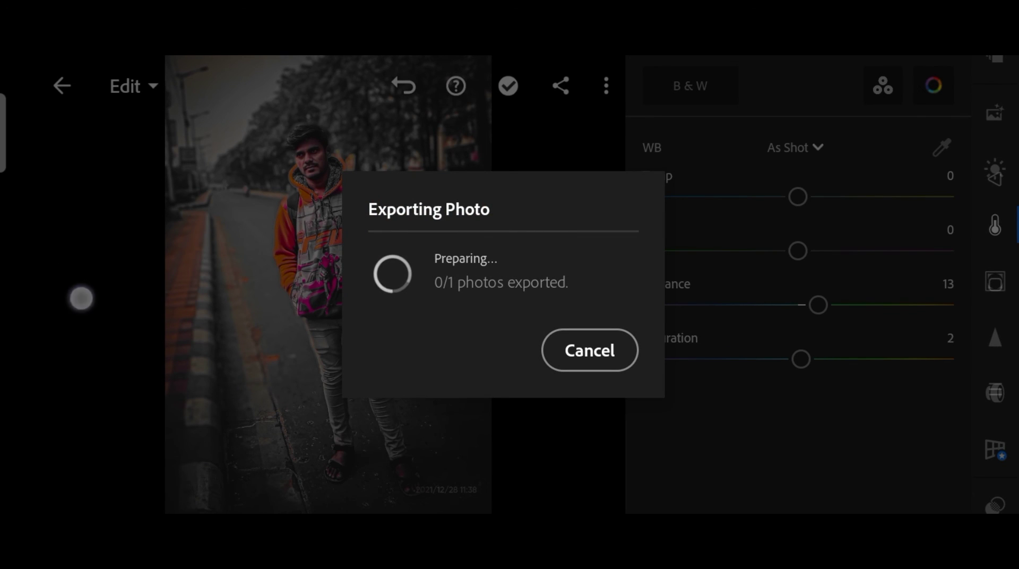
click(64, 285)
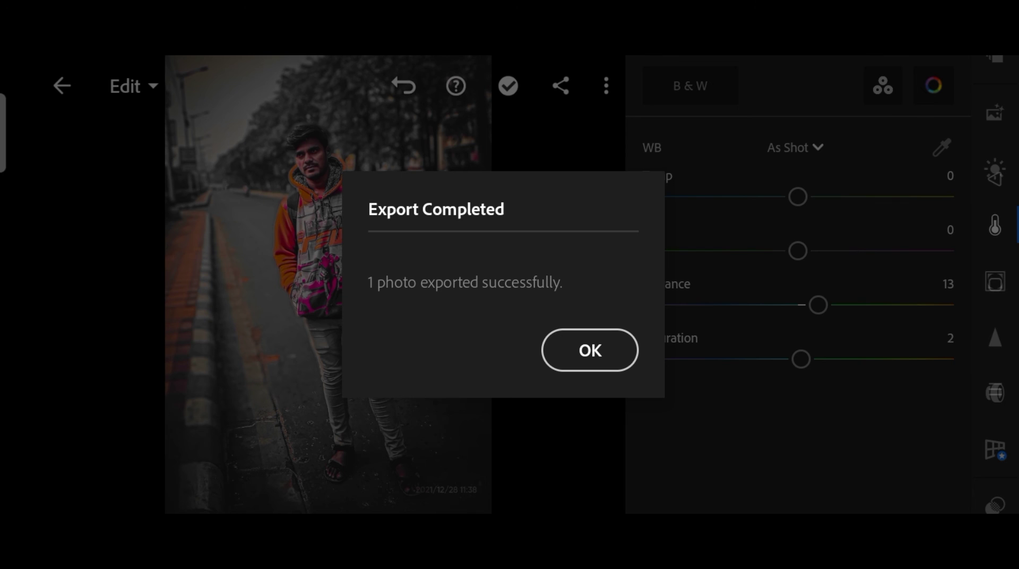